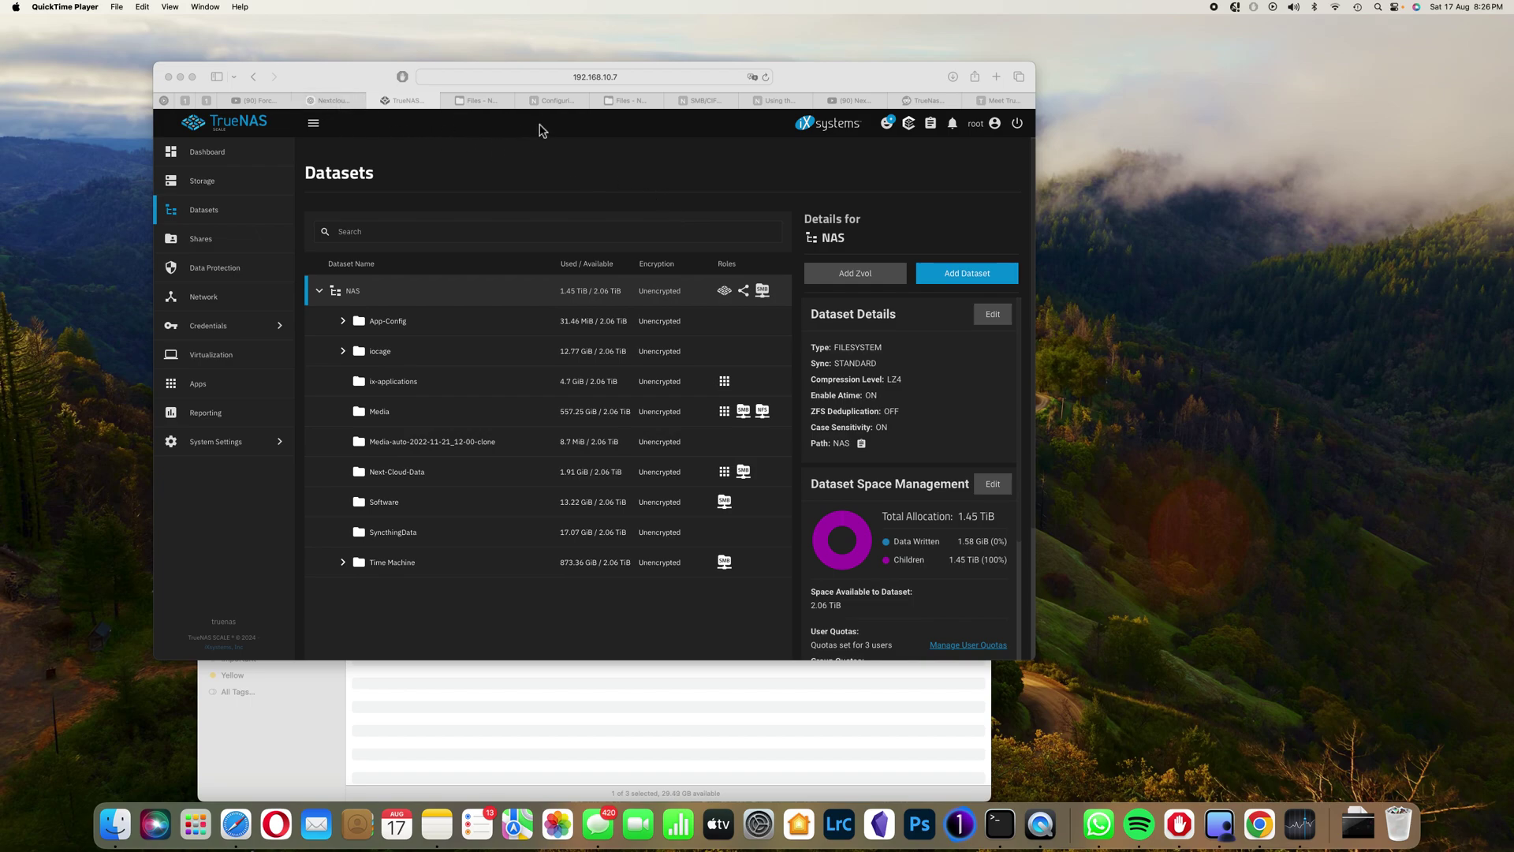
Step: Read the Configuring External Storage (GUI) docs page through its storage configuration section, then return to the top
left_click(556, 102)
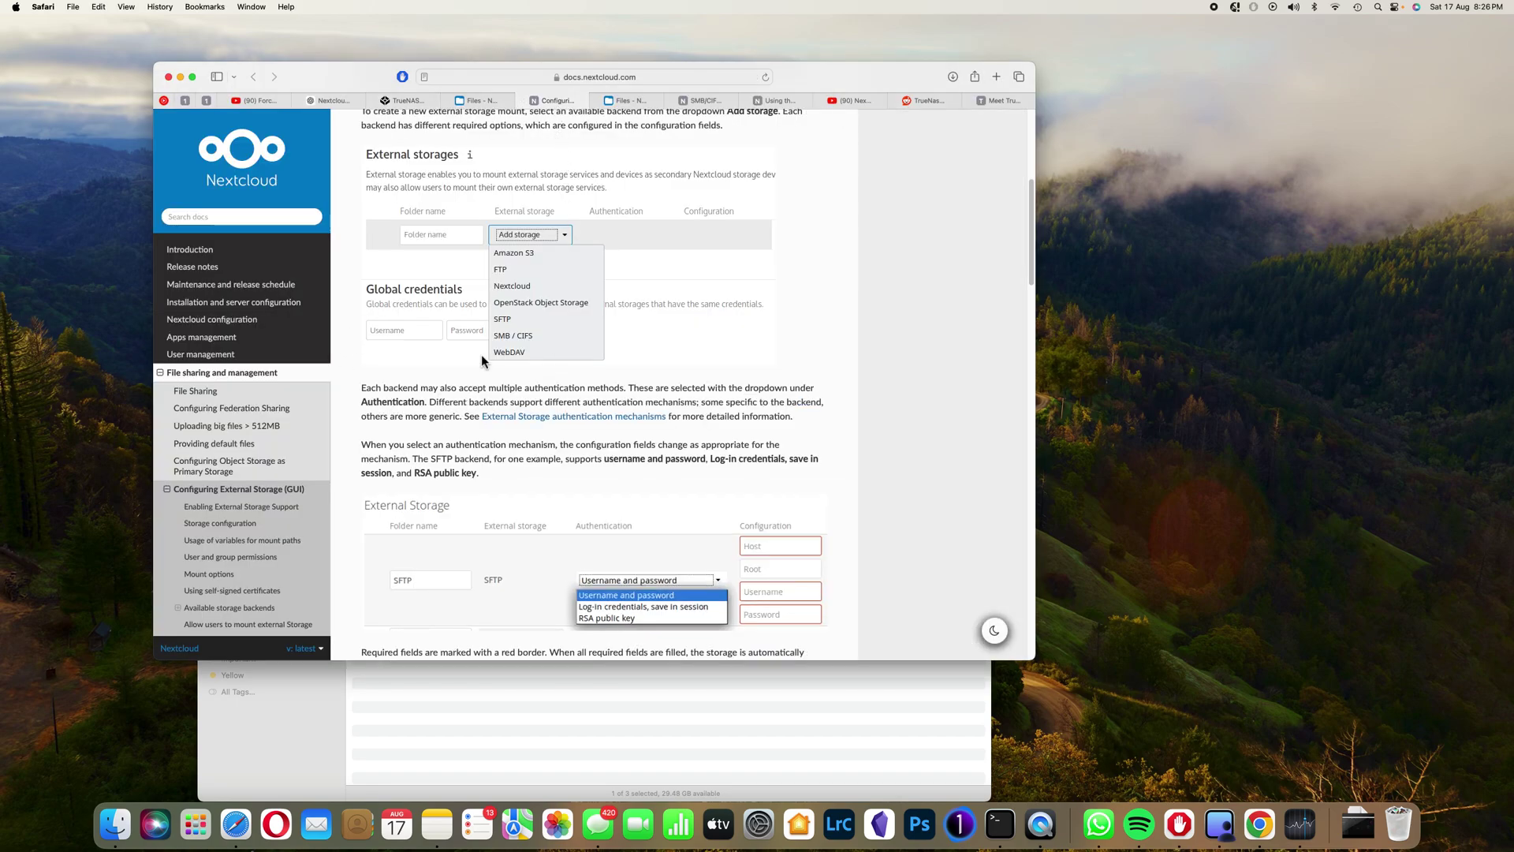
scroll(691, 416, "down", 5)
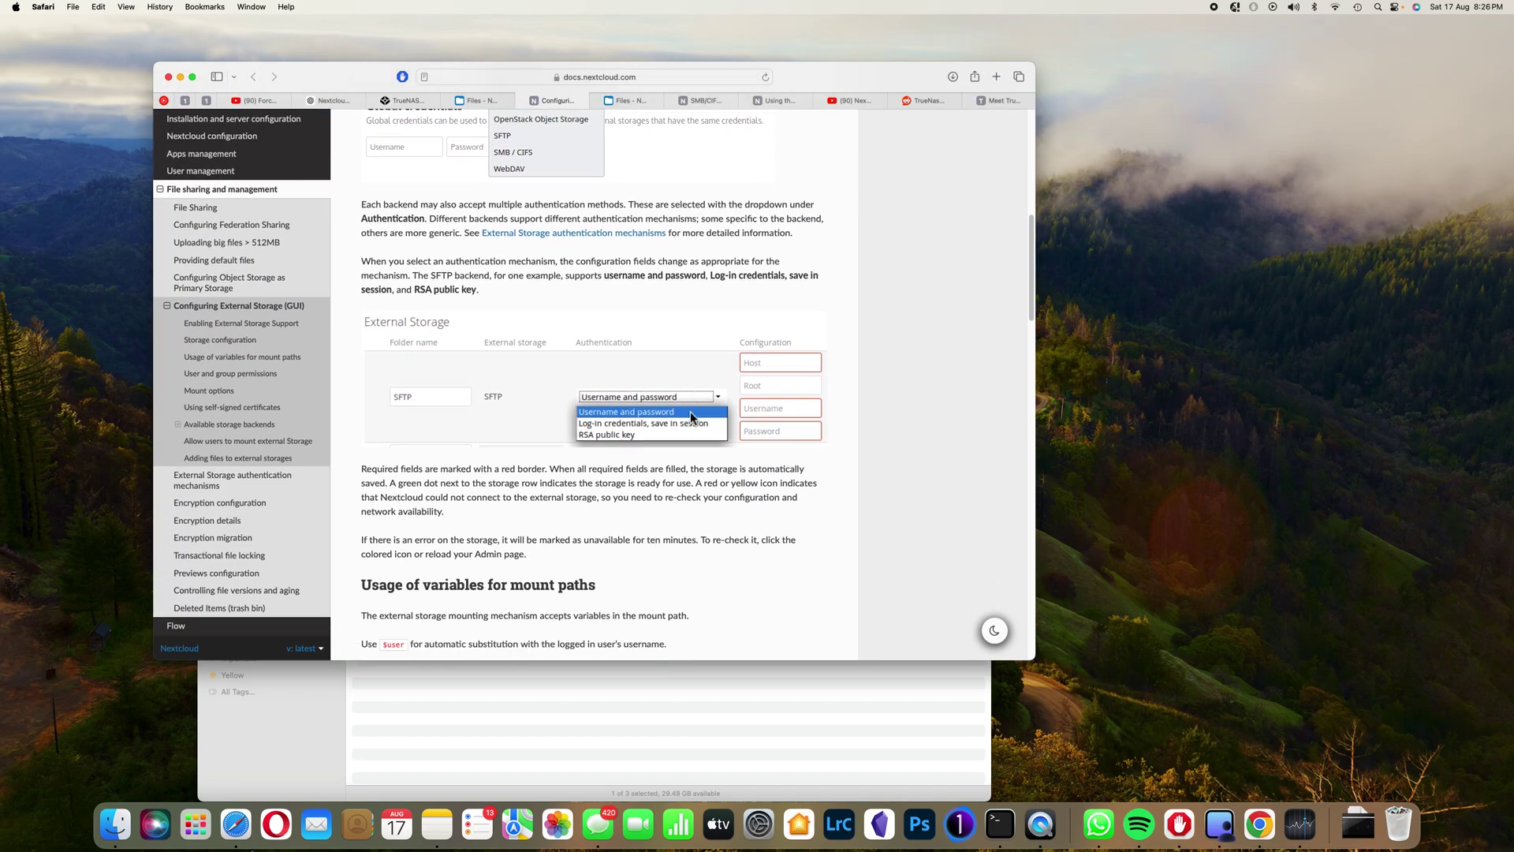
scroll(692, 418, "up", 6)
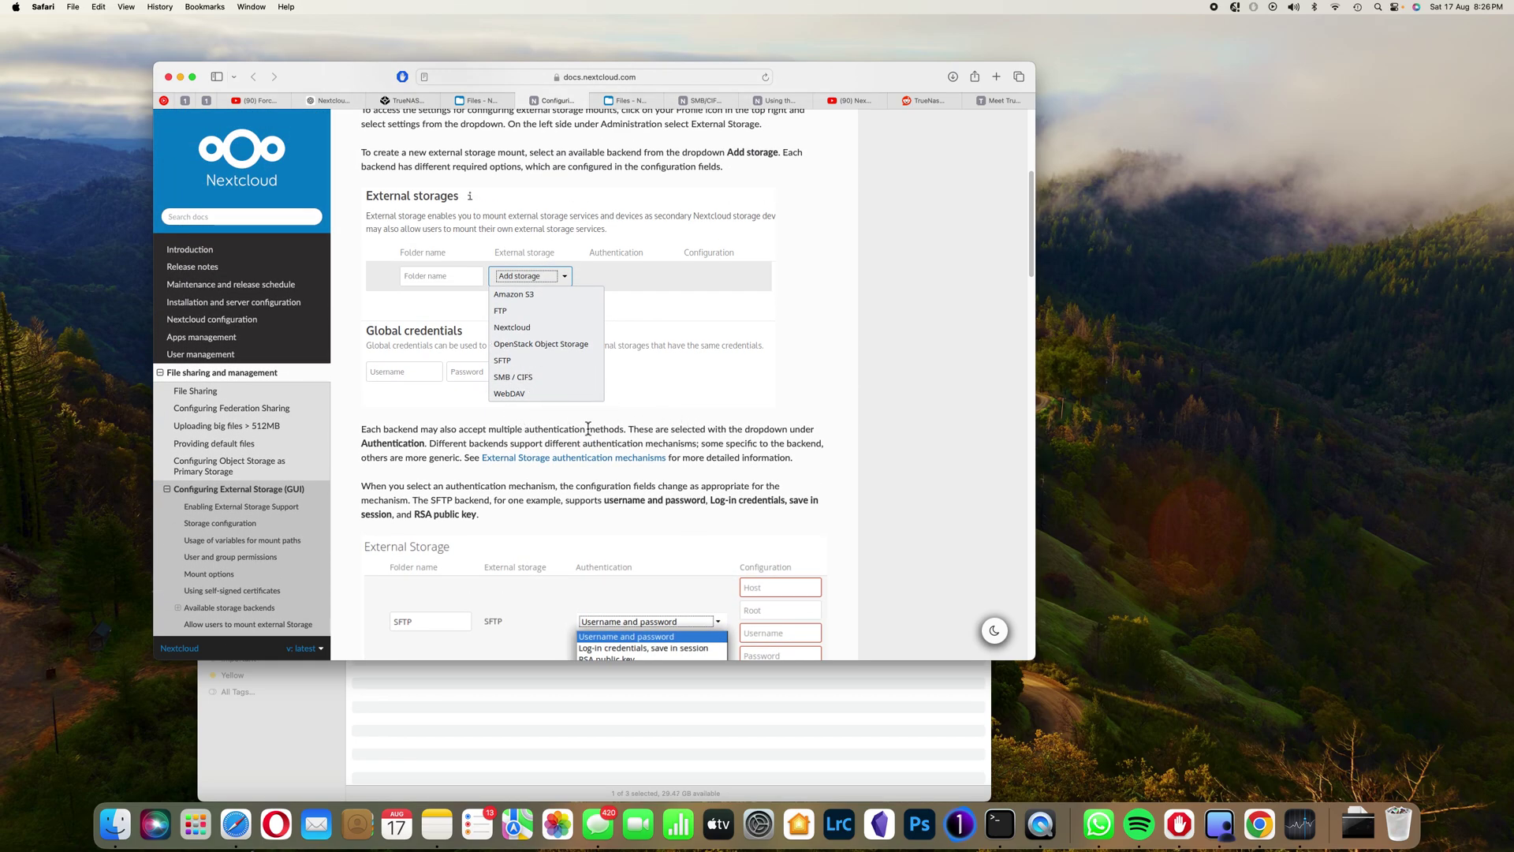
scroll(592, 431, "down", 3)
scroll(591, 430, "down", 3)
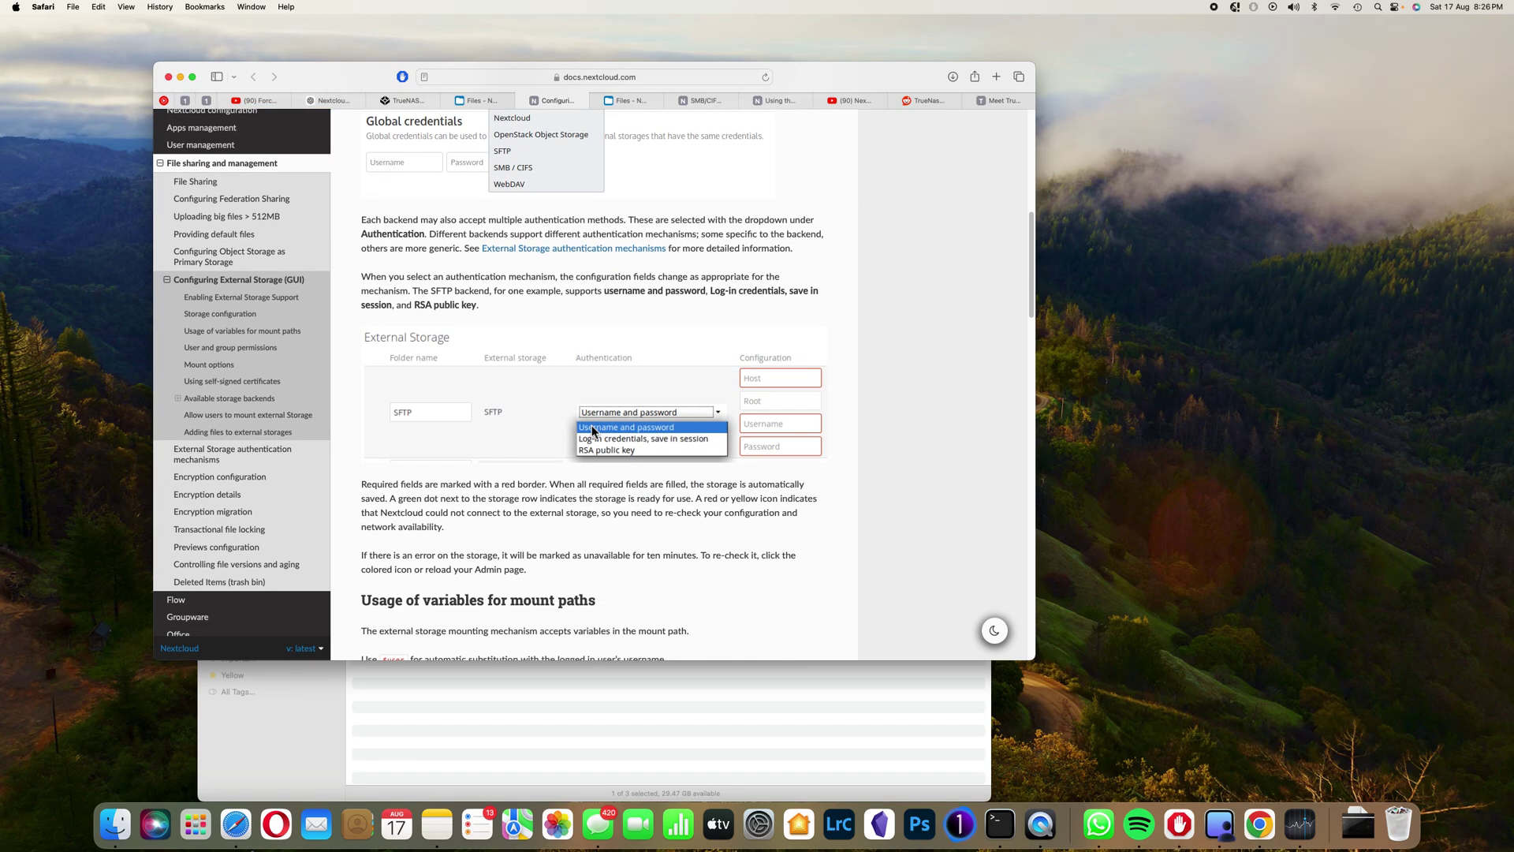
scroll(591, 431, "down", 5)
scroll(593, 430, "up", 10)
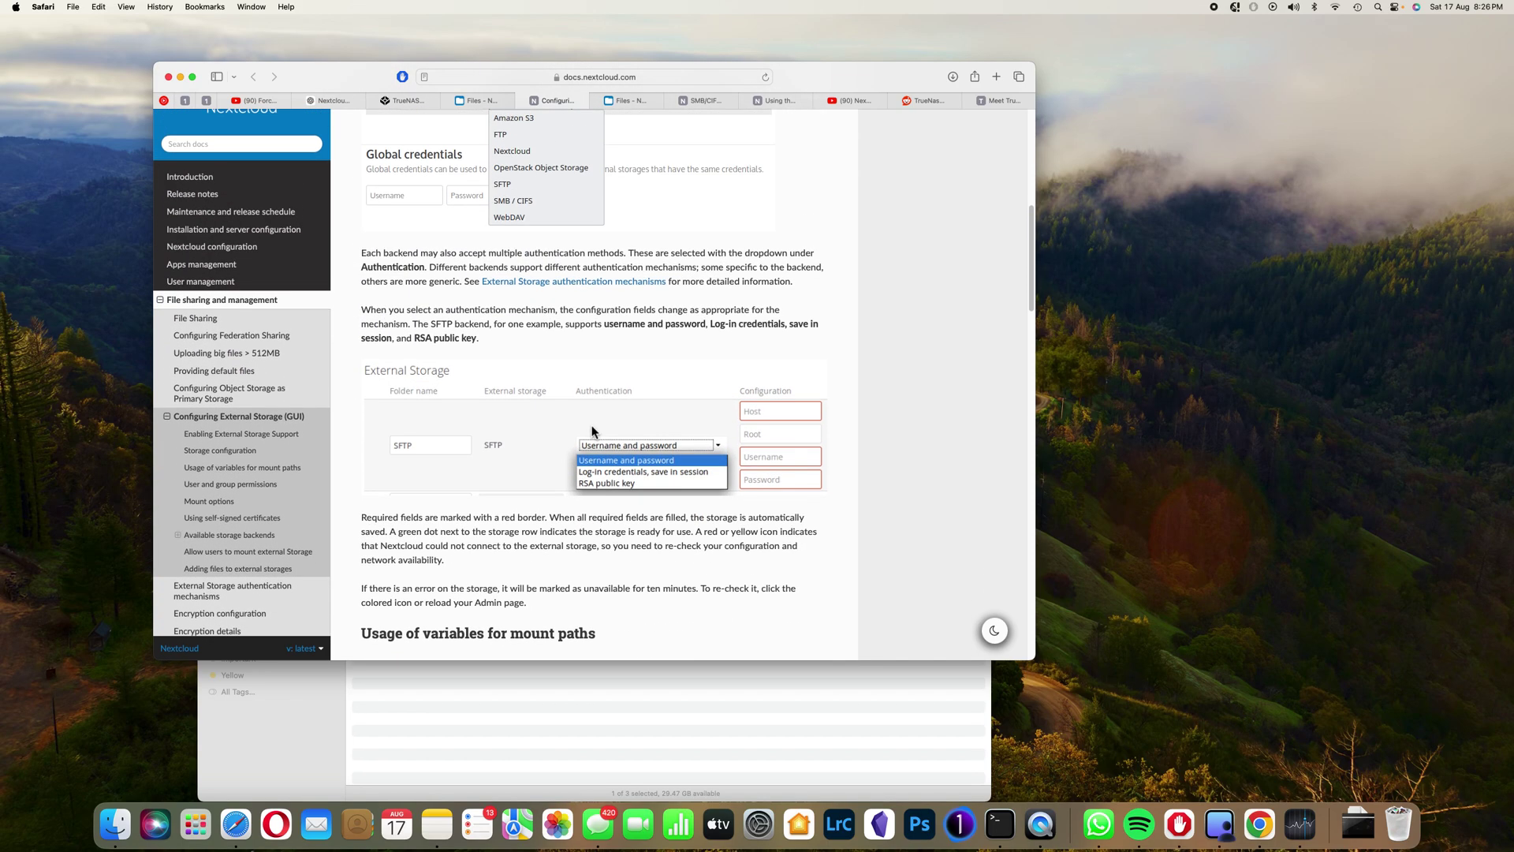
scroll(592, 428, "up", 1)
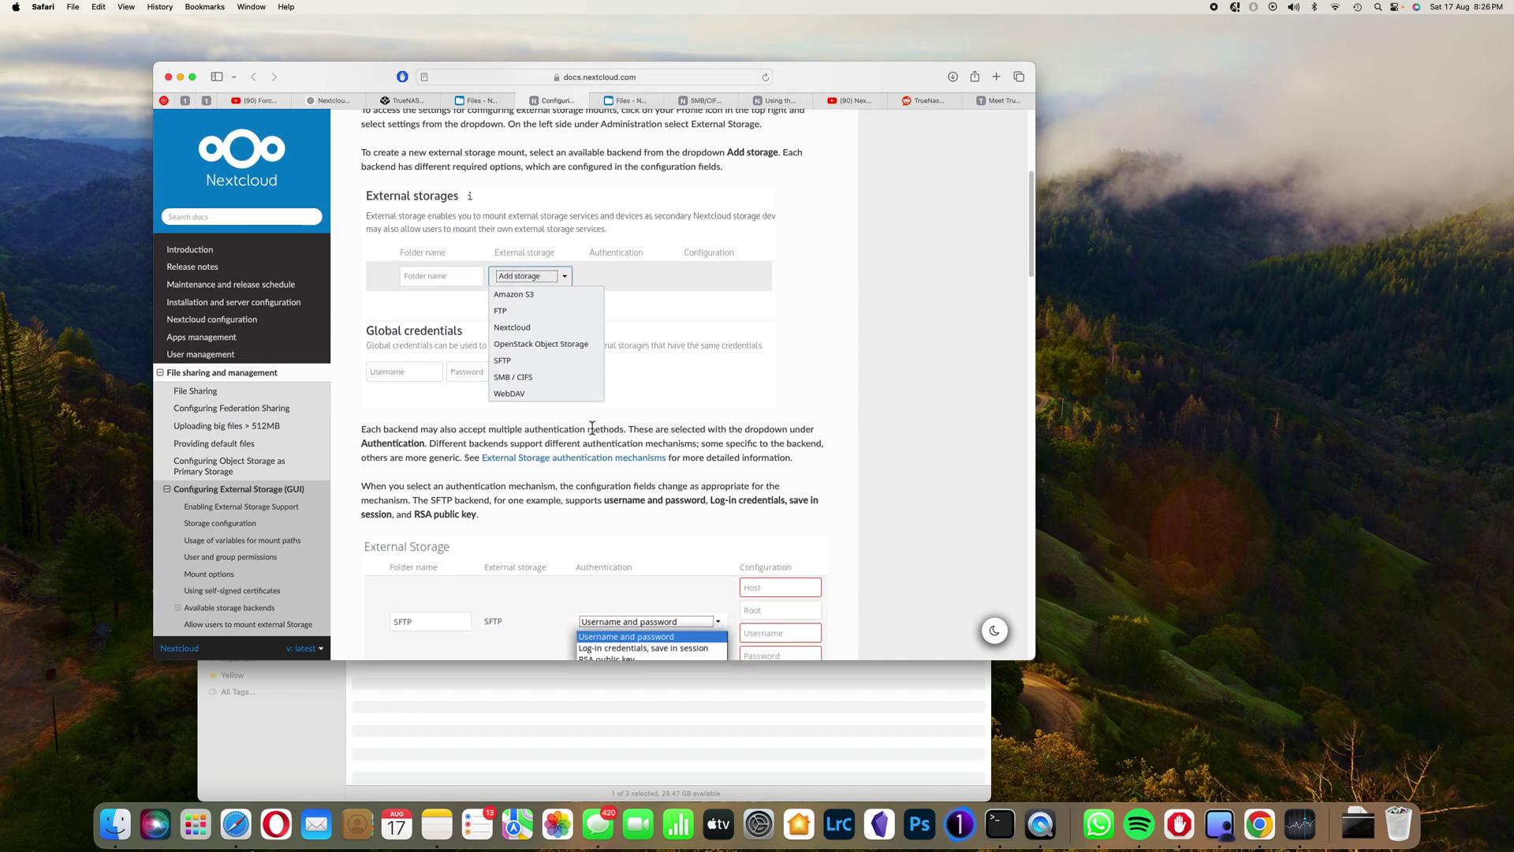
scroll(592, 428, "up", 4)
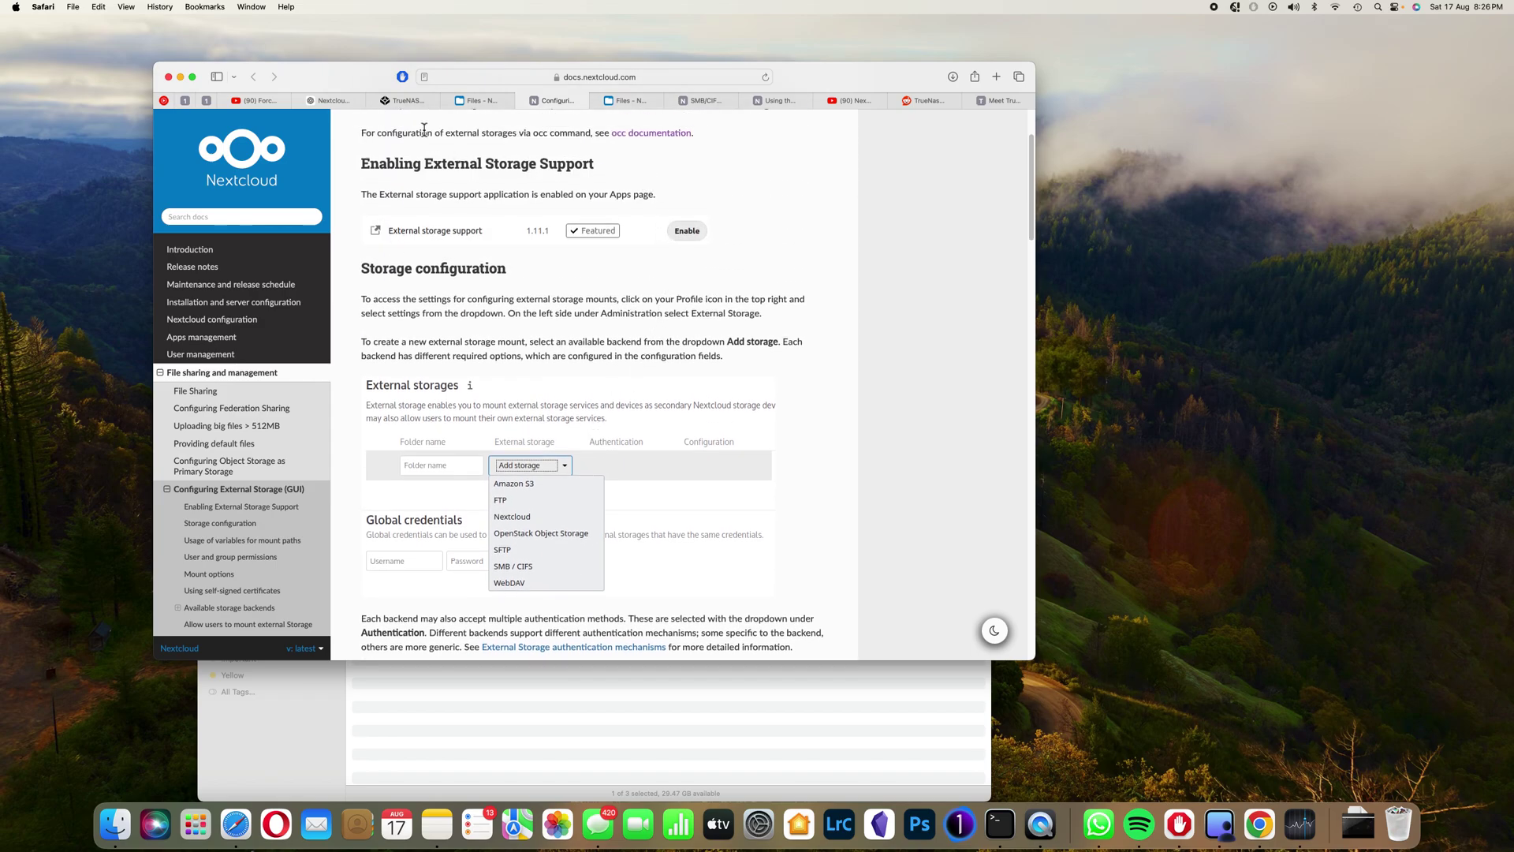
scroll(651, 385, "up", 3)
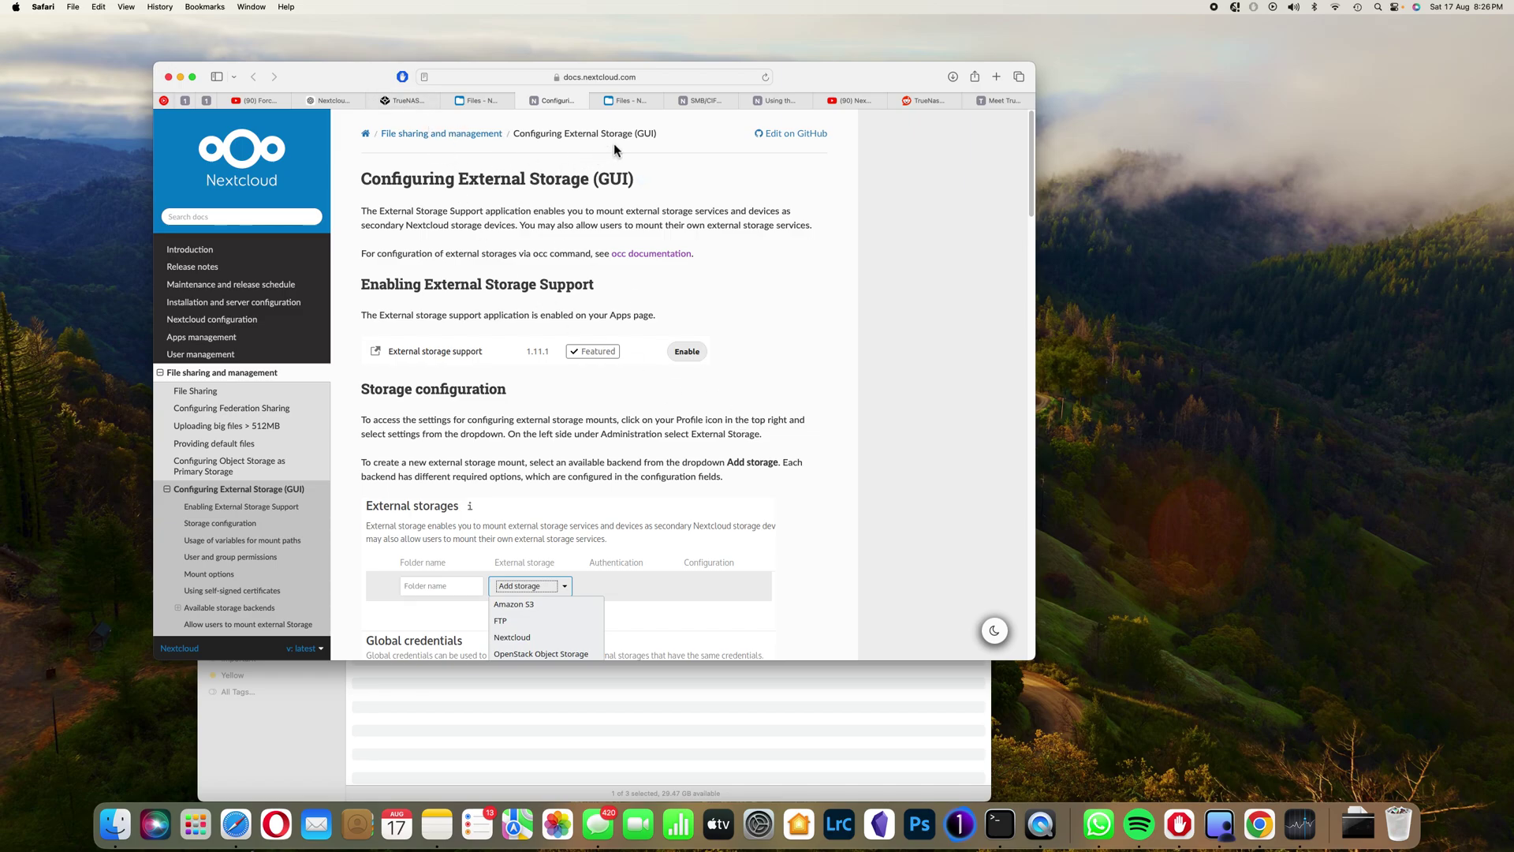
Step: Open Administration settings > External storage to view the iPhone Sync mounts at /mnt/NAS/Media and /mnt
left_click(487, 103)
left_click(1013, 126)
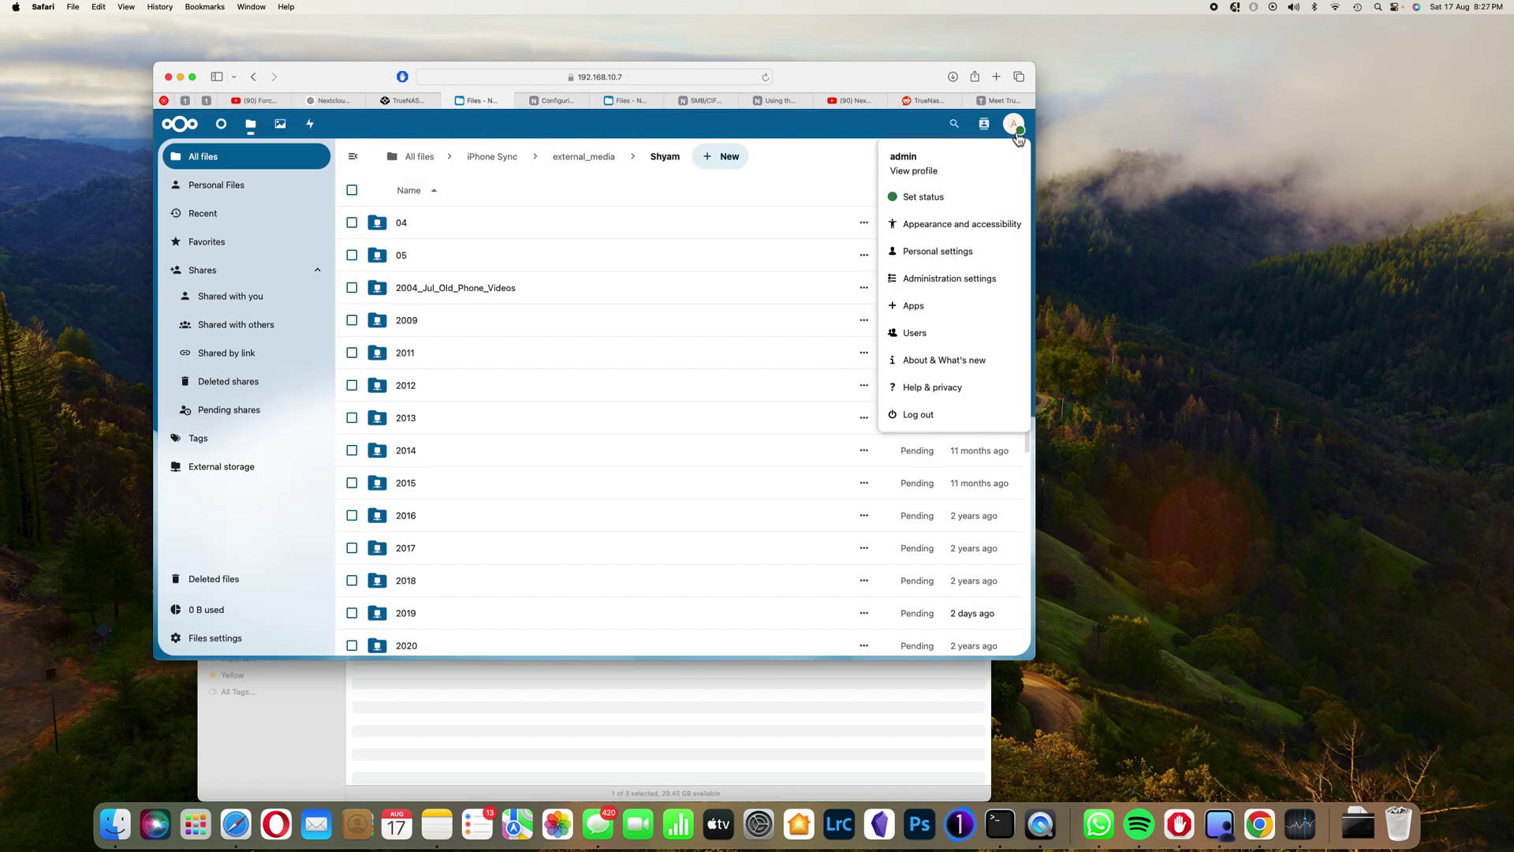
left_click(940, 285)
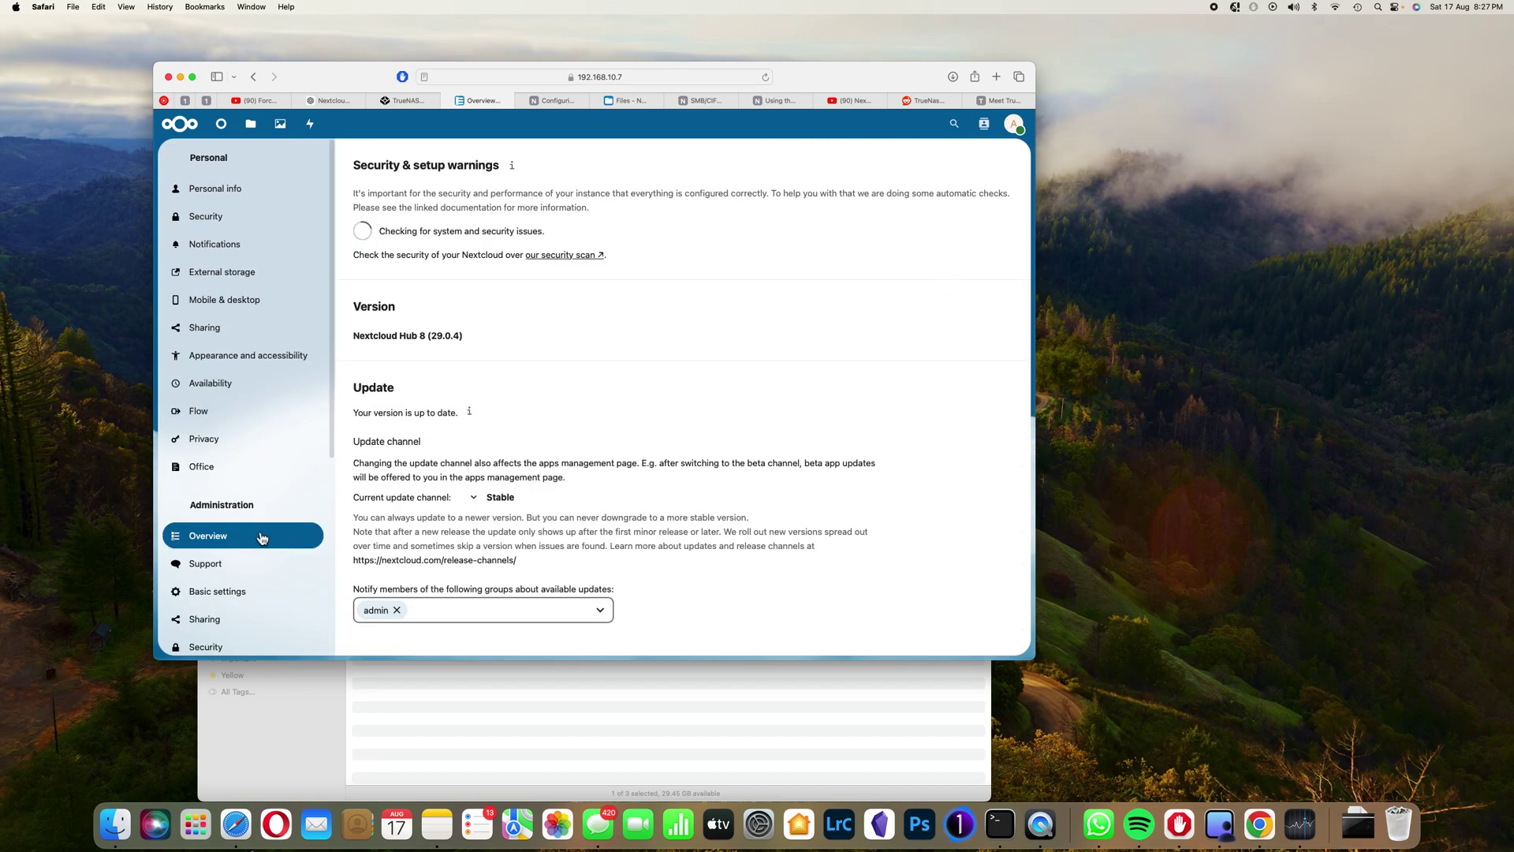
scroll(262, 538, "down", 4)
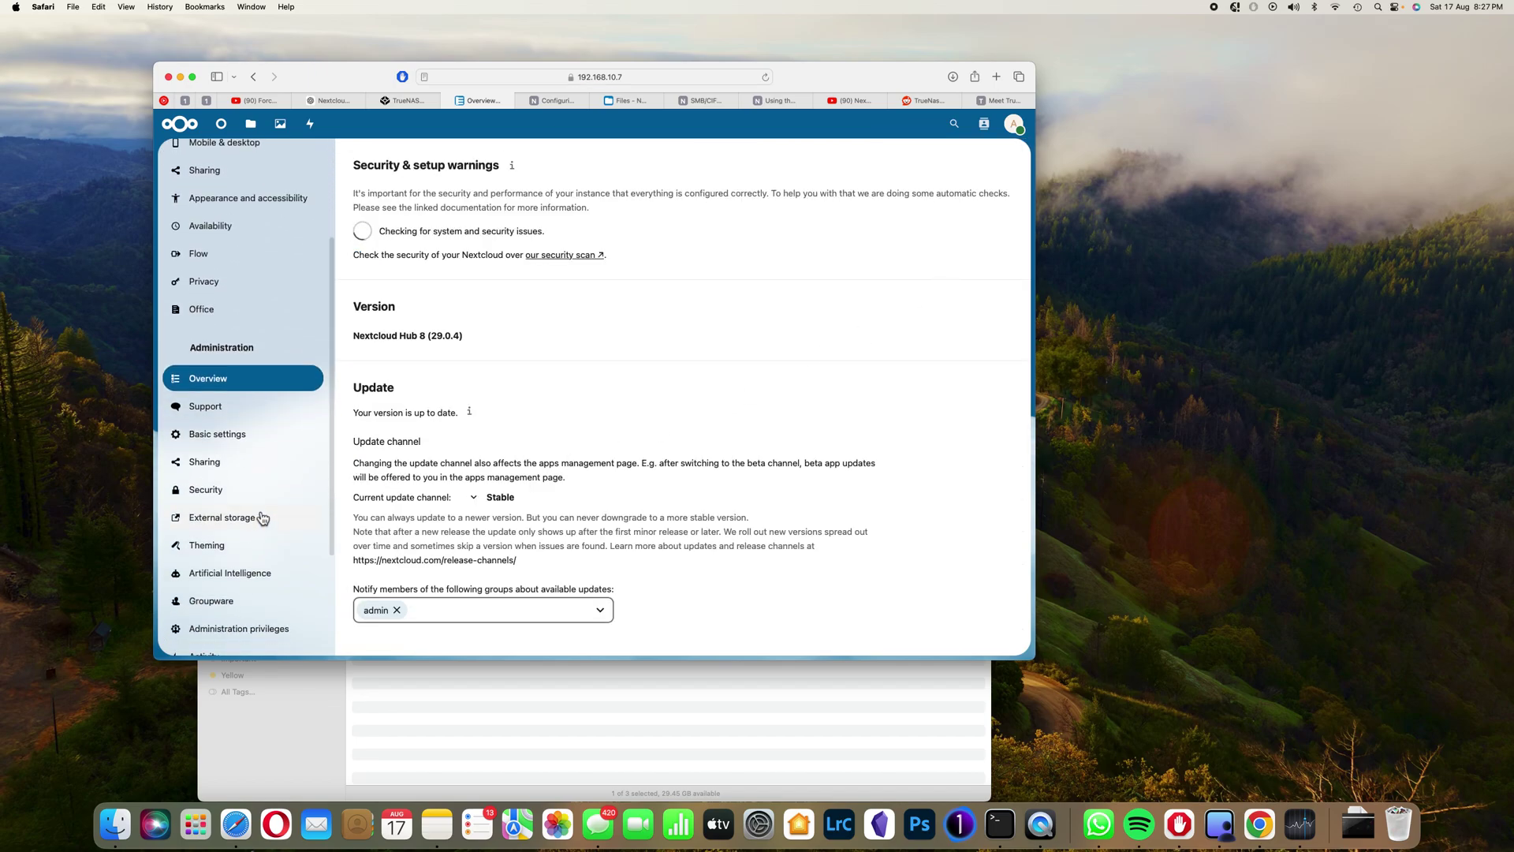
left_click(241, 519)
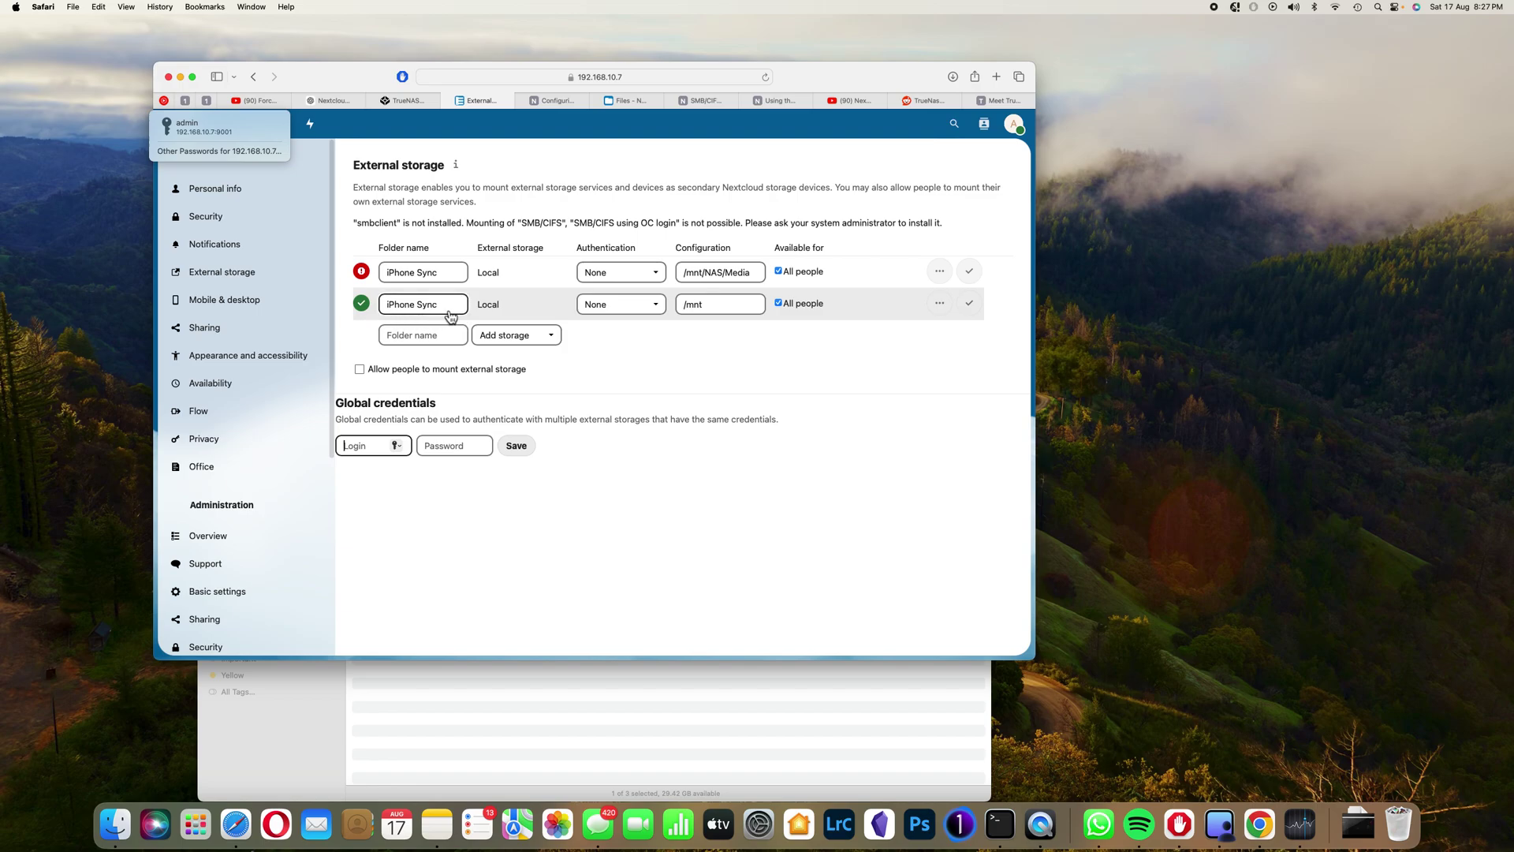
Step: Check the options of the failing /mnt/NAS/Media mount, then switch to the TrueNAS Datasets page
left_click(939, 272)
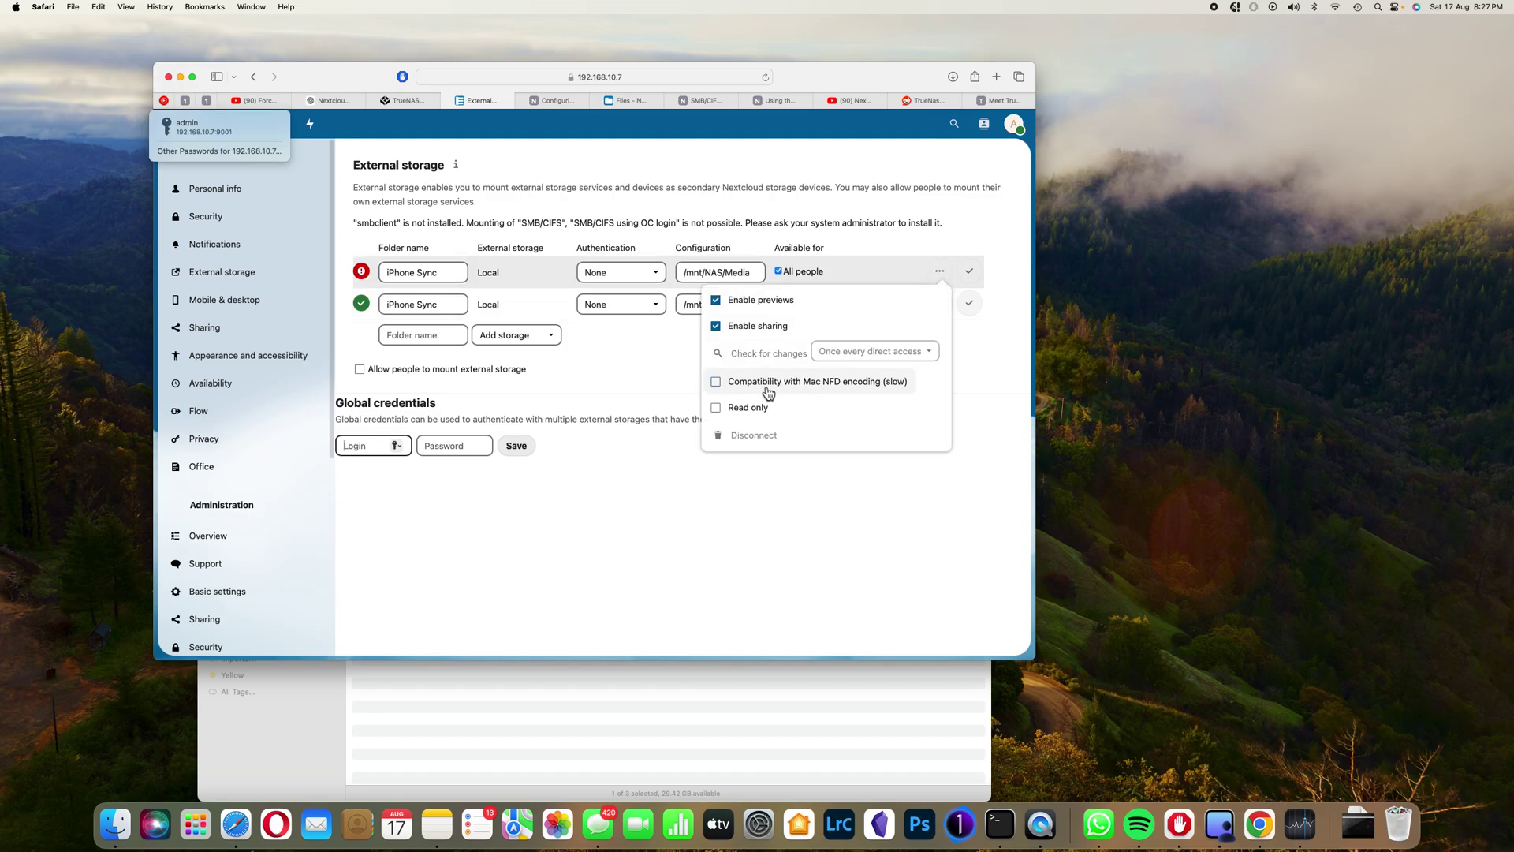
left_click(986, 411)
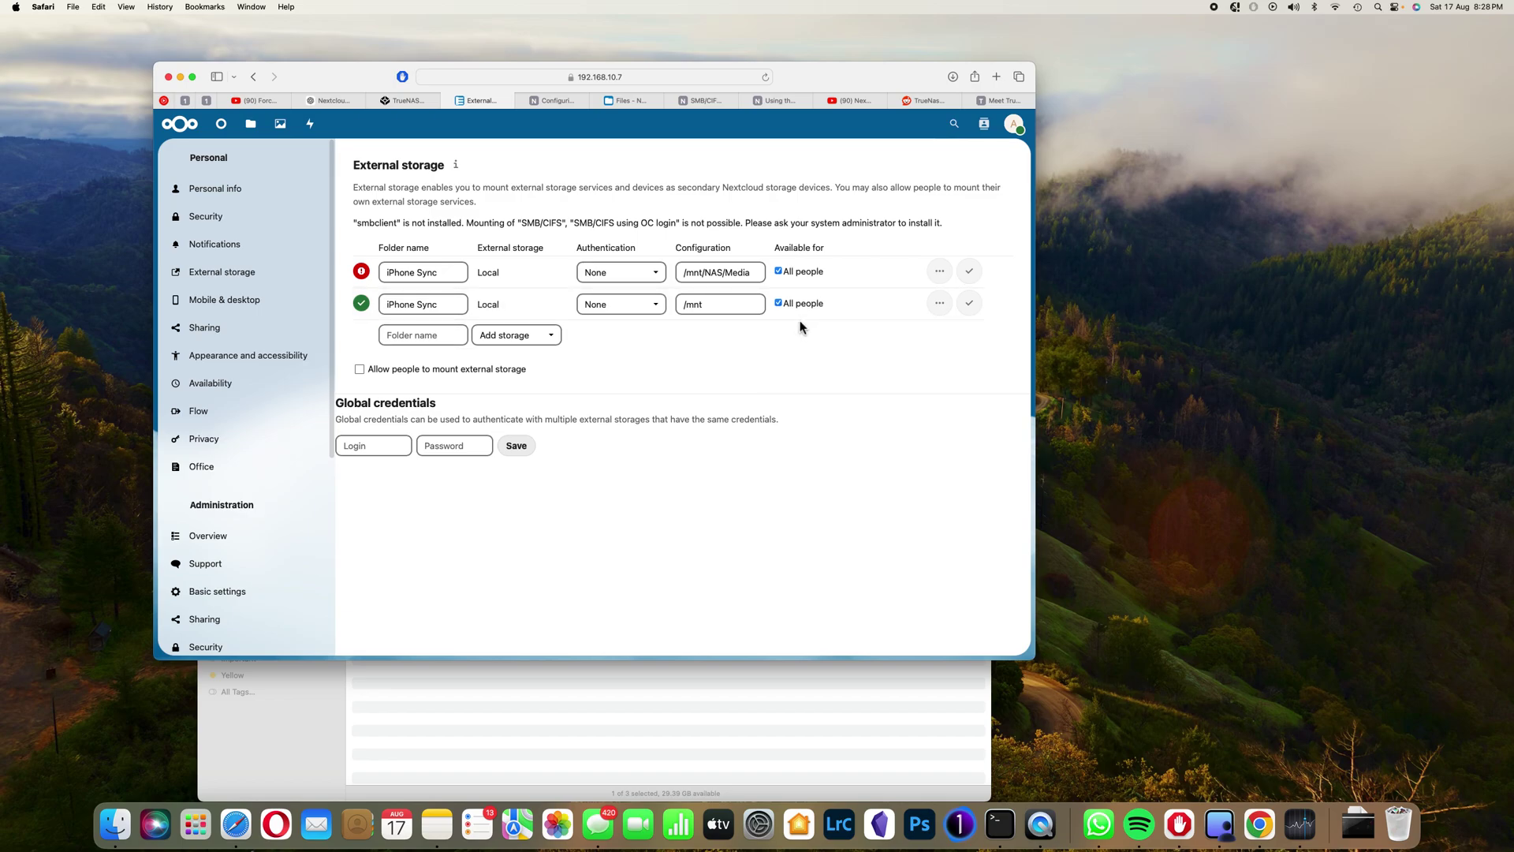
left_click(407, 101)
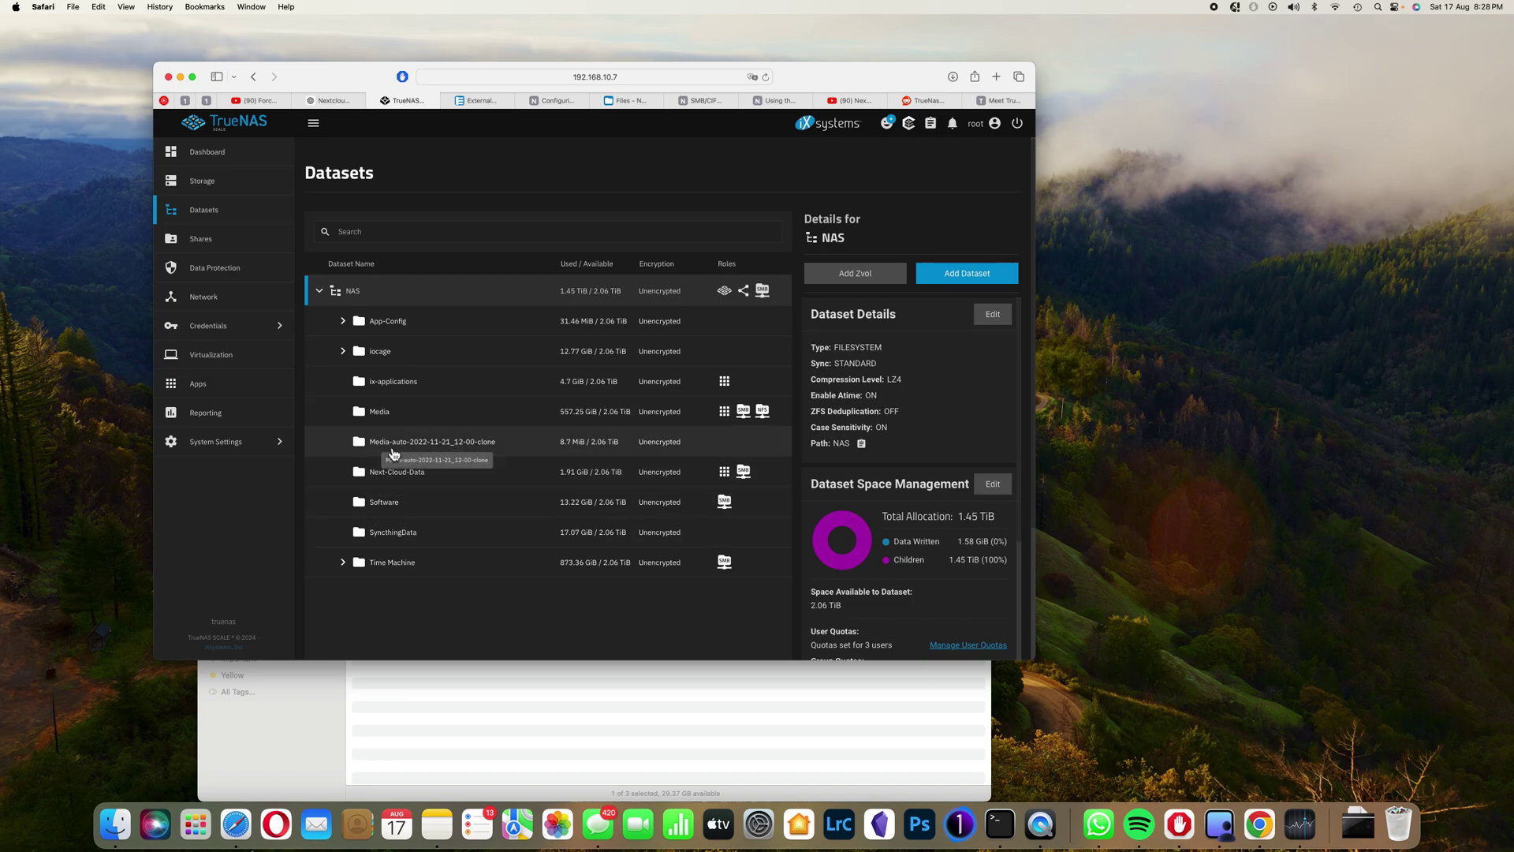
Step: Select the nextcloud app under Apps > Installed and open its Edit form
left_click(206, 391)
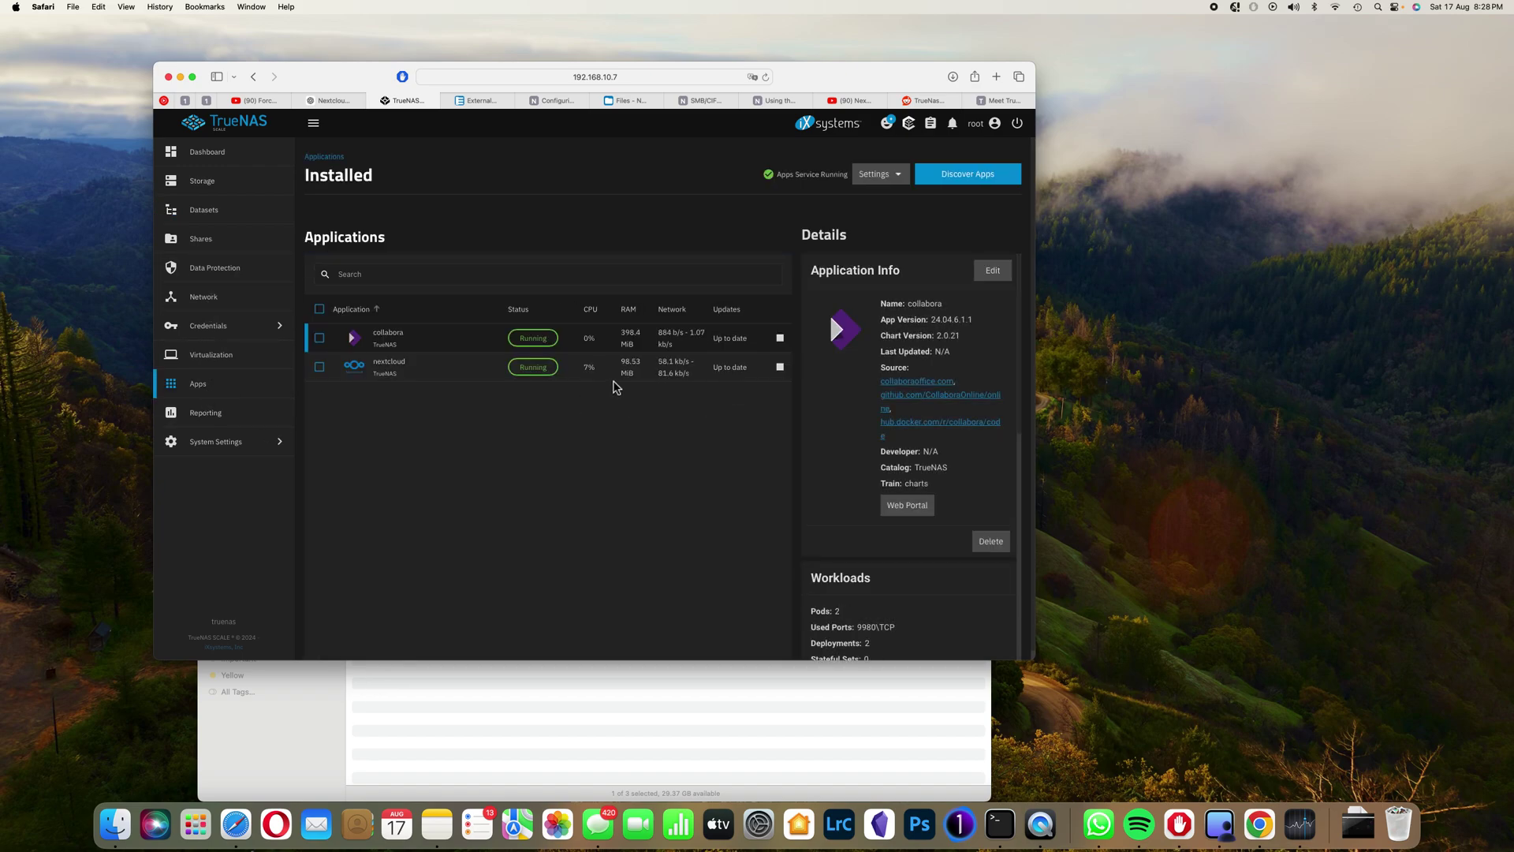
left_click(455, 373)
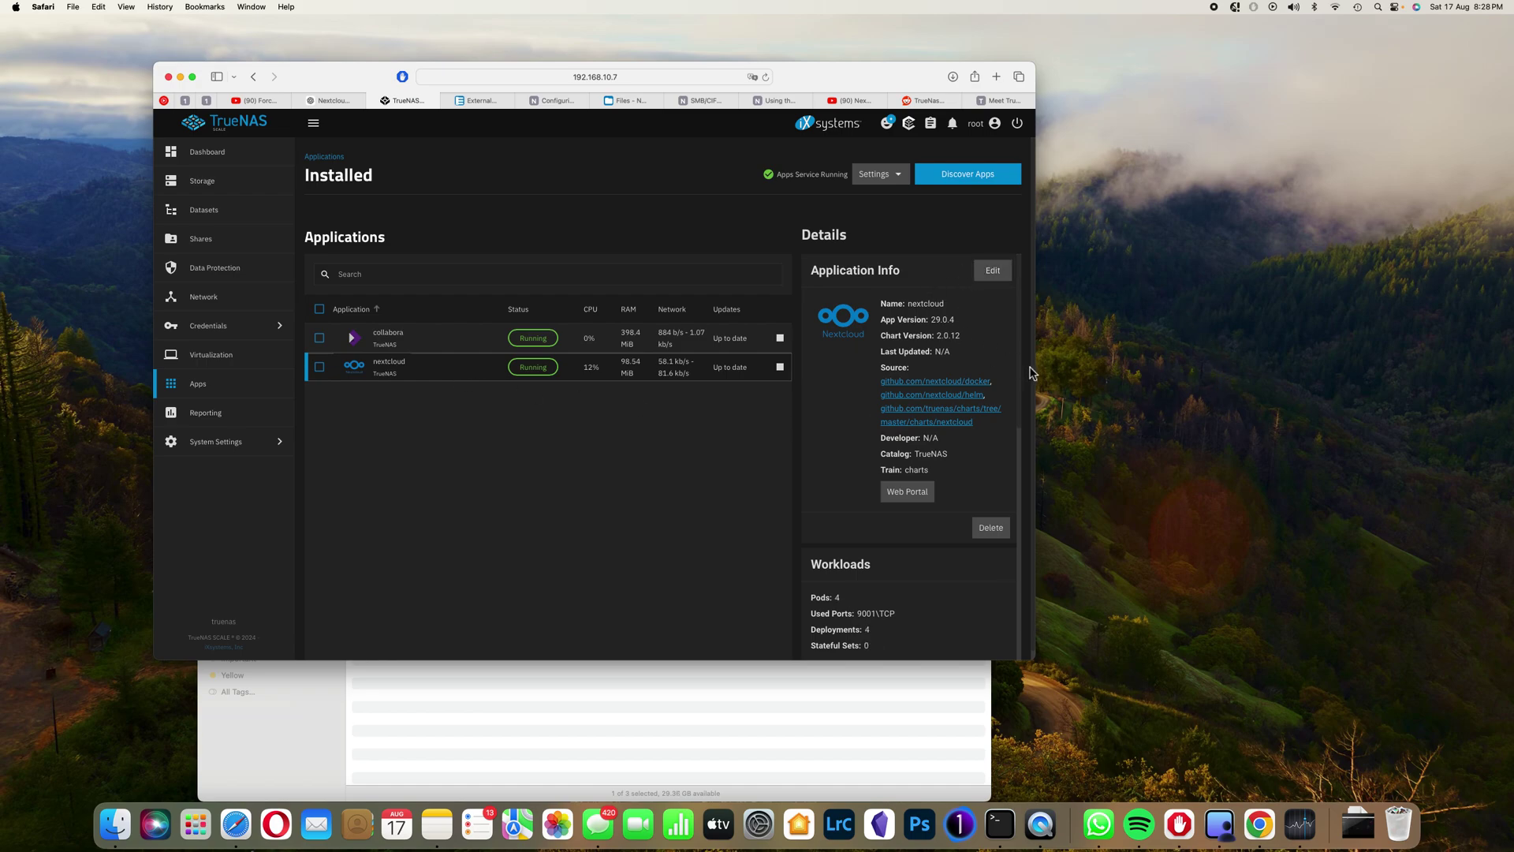
left_click_drag(1044, 369, 1303, 384)
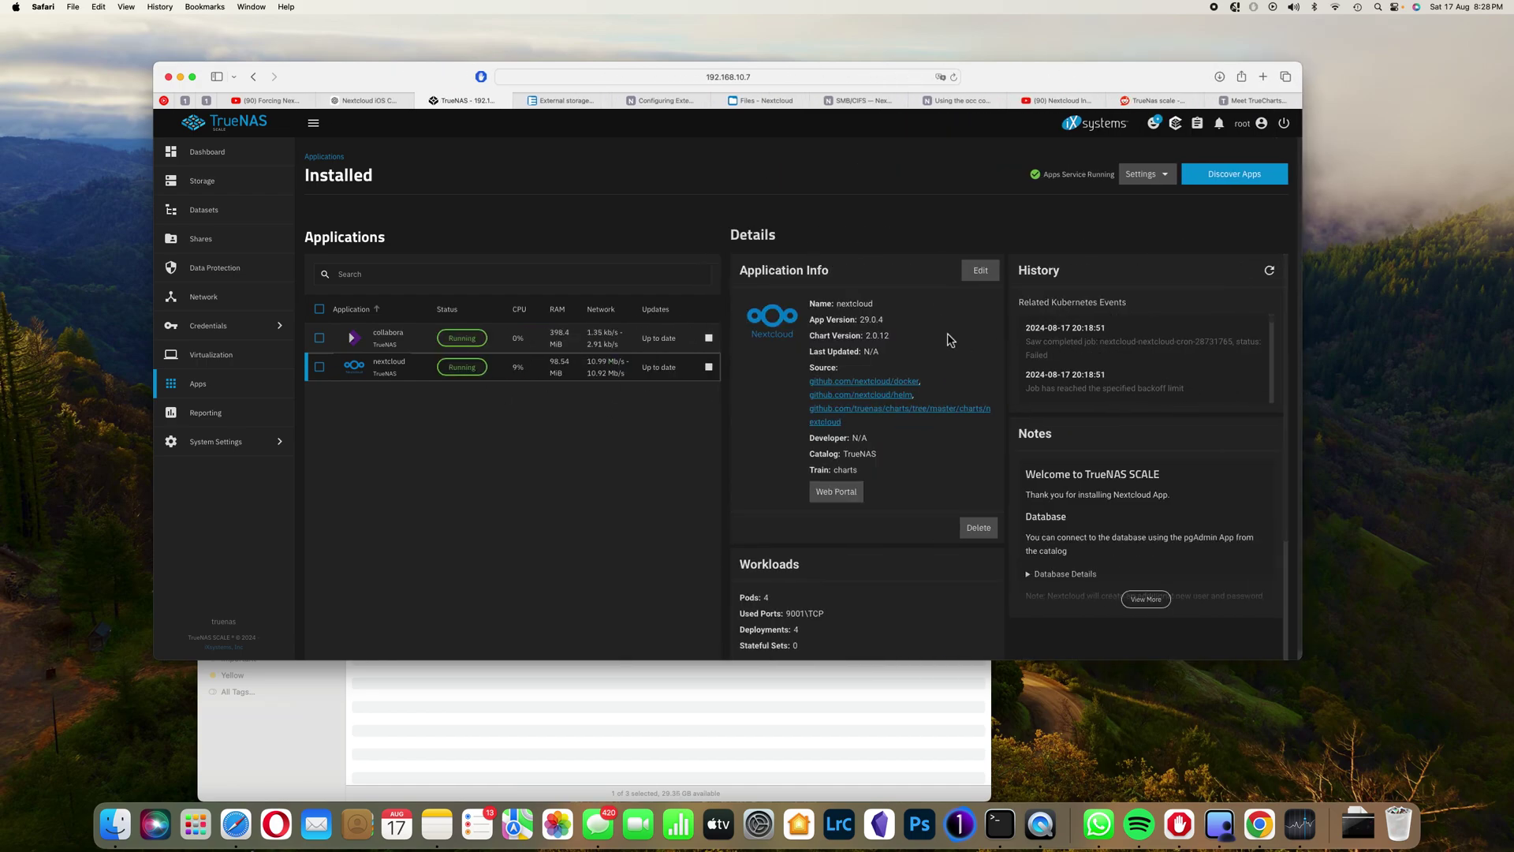
left_click(991, 277)
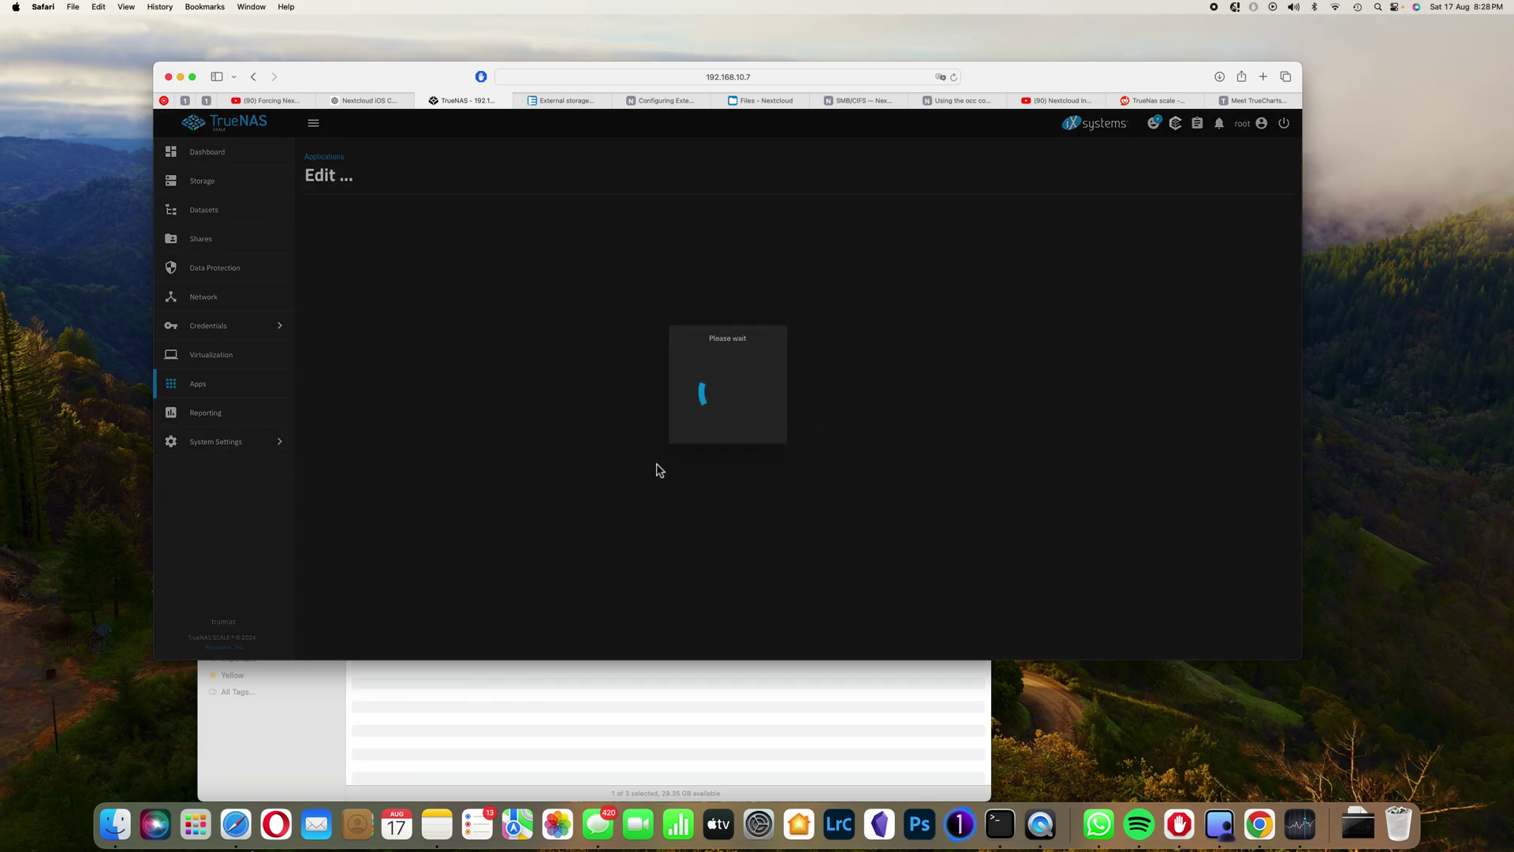
Step: Review the Additional Storage entry: host path /mnt/NAS/Media/iPhone Pictures mounted at /mnt/external_media
left_click(193, 77)
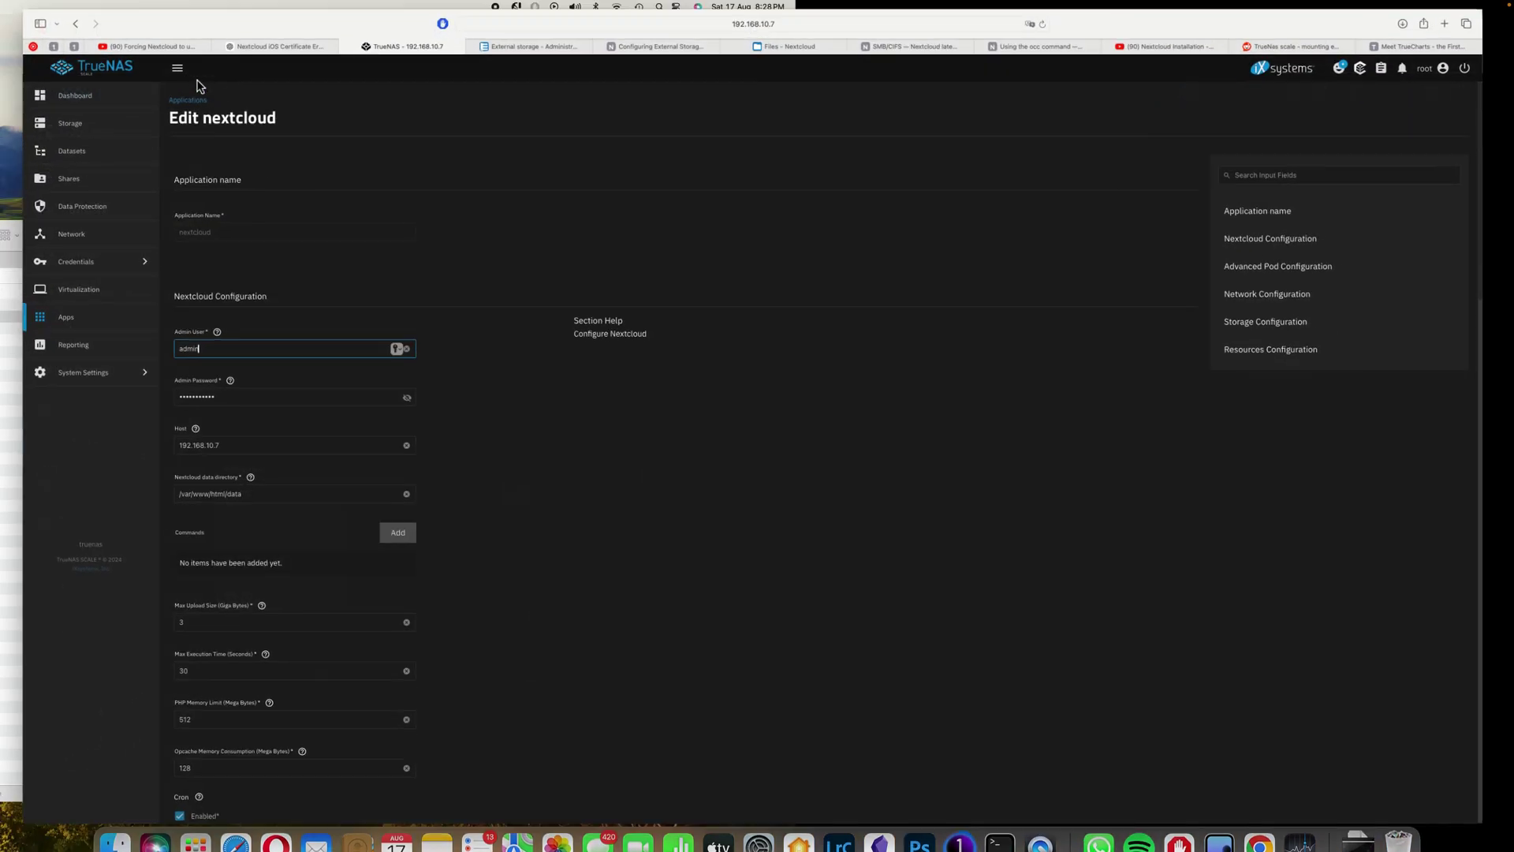
scroll(529, 533, "down", 20)
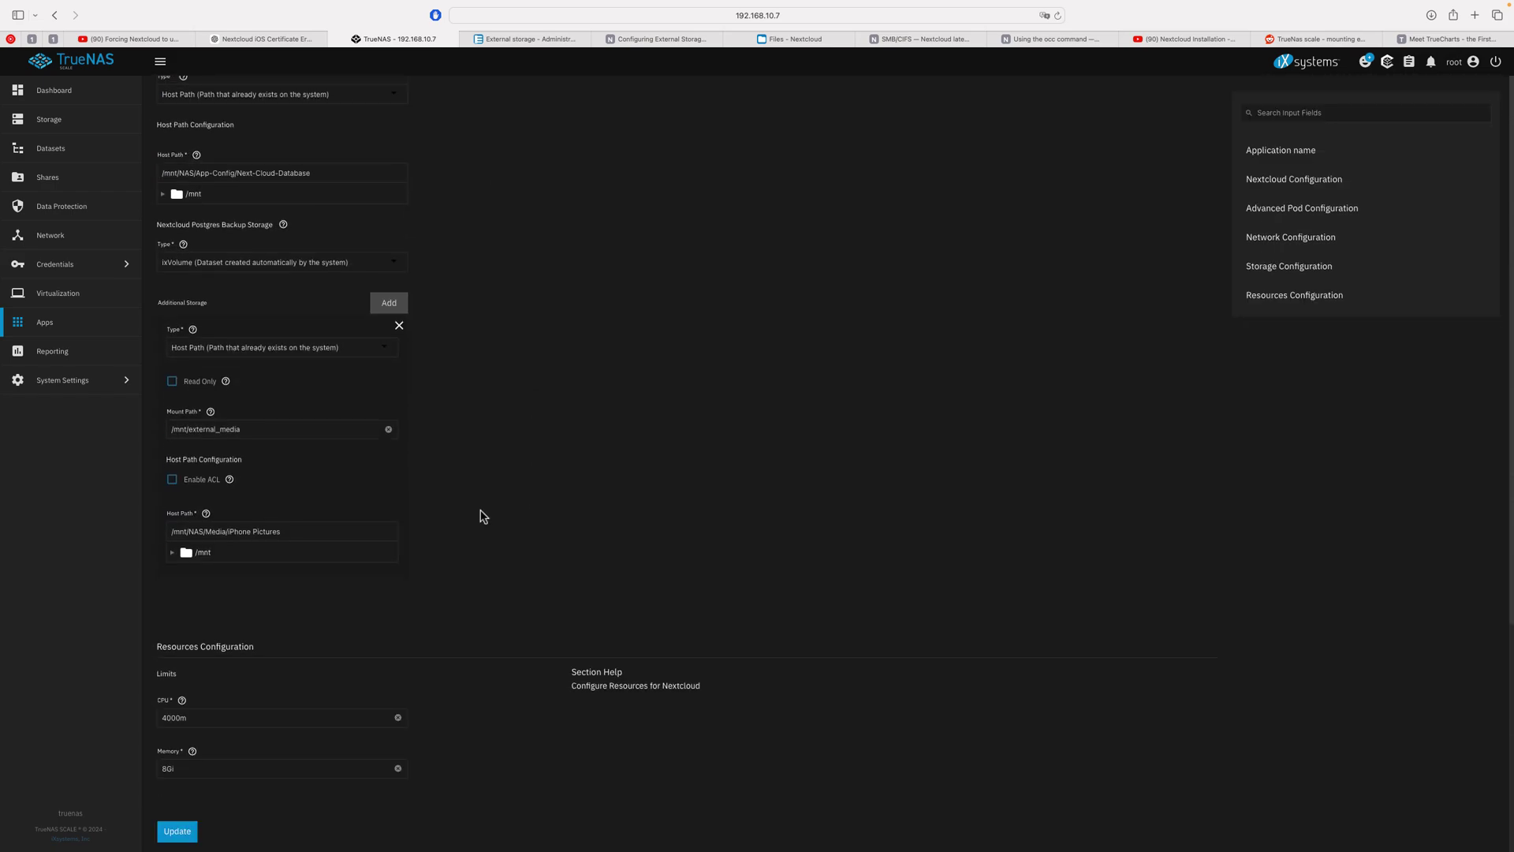
scroll(529, 448, "up", 2)
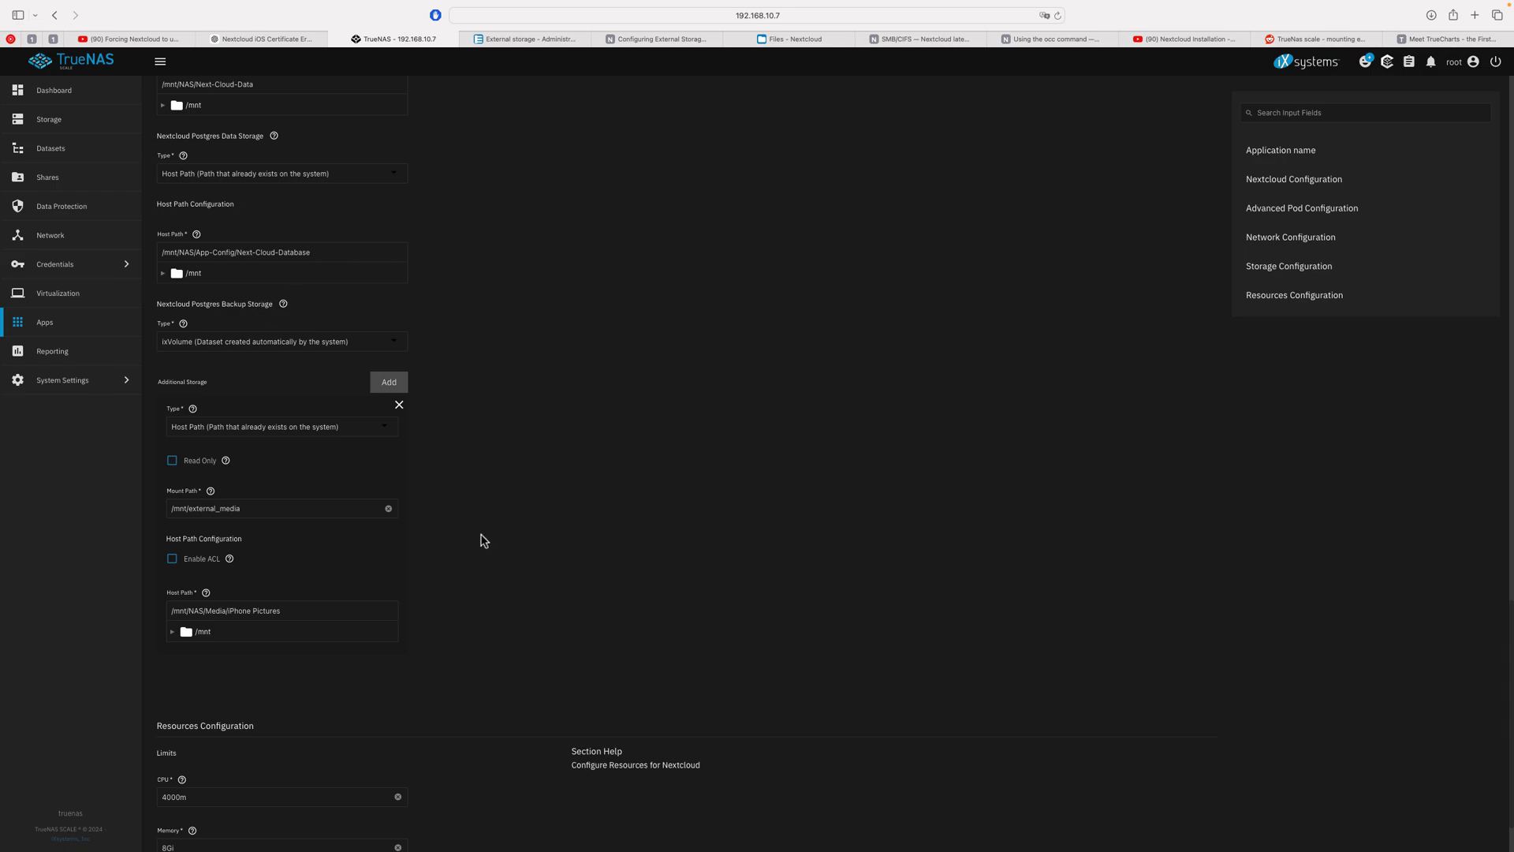
scroll(484, 540, "down", 2)
scroll(483, 541, "up", 3)
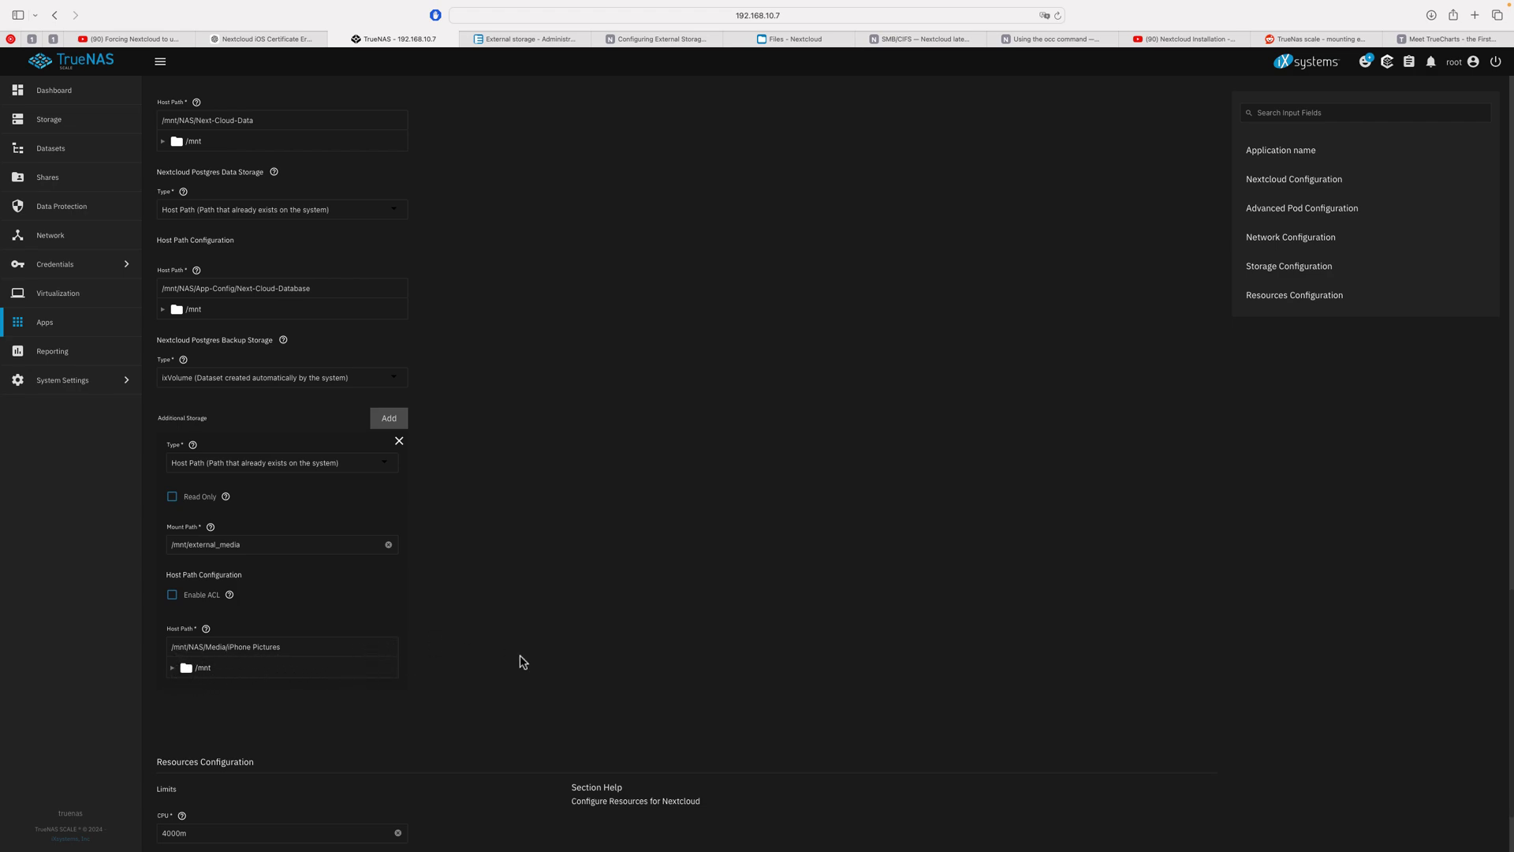
scroll(520, 660, "down", 3)
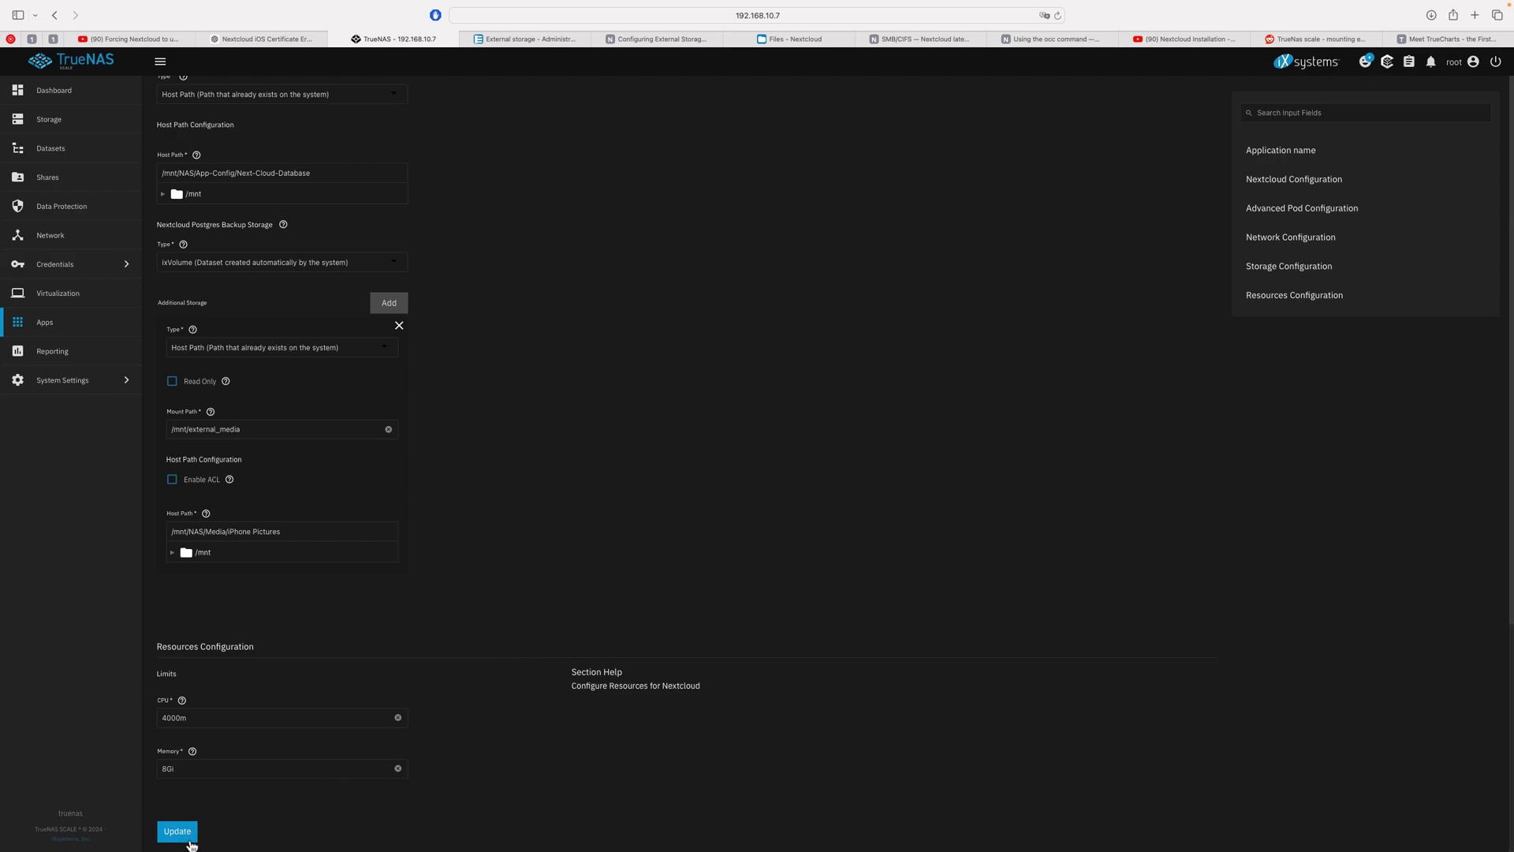
scroll(565, 628, "up", 4)
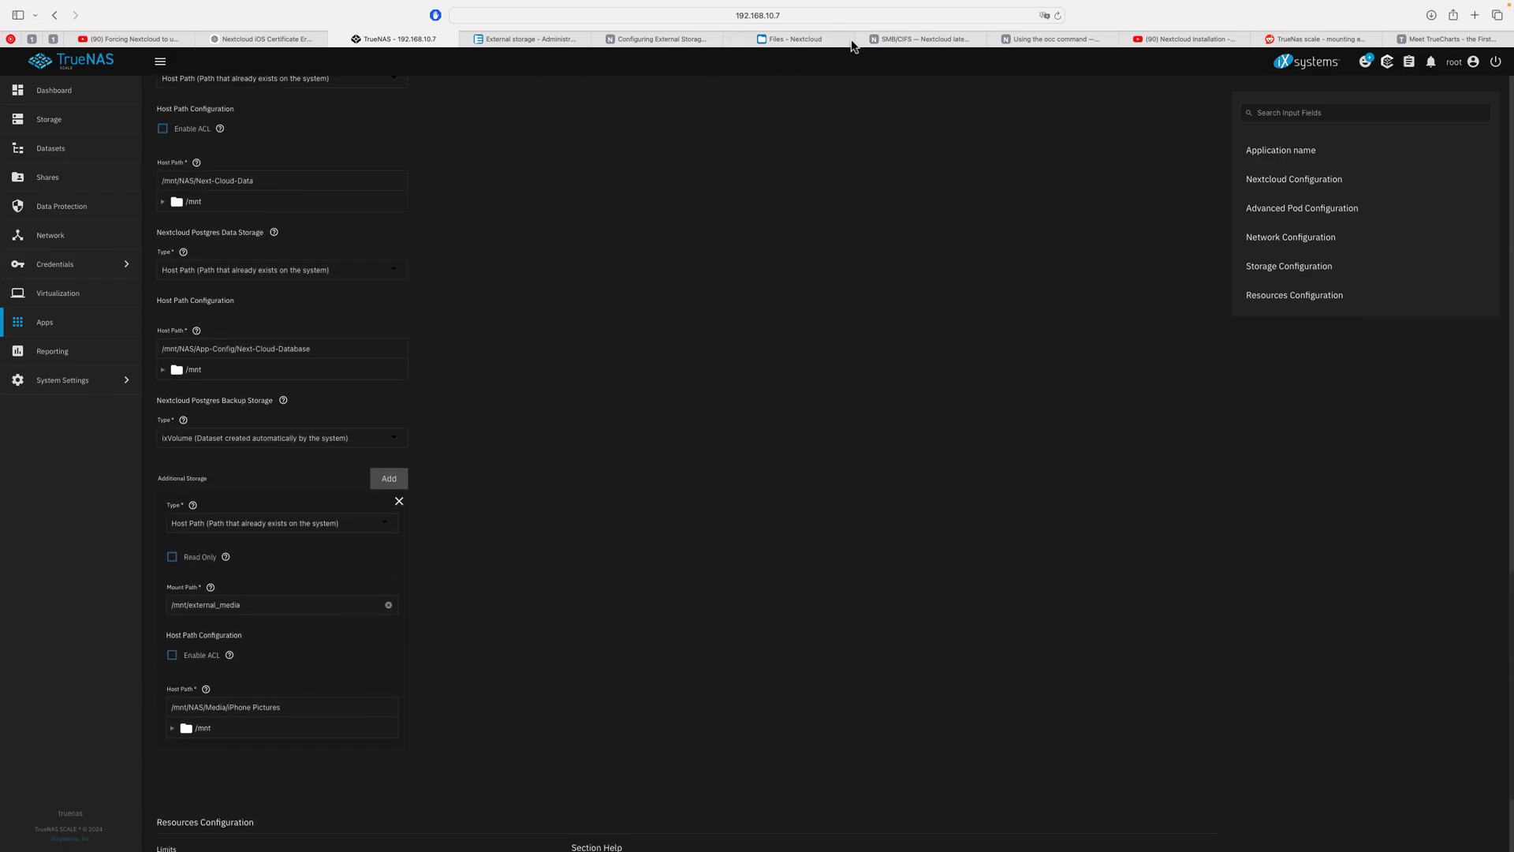
Step: Browse iPhone Sync > external_media > Shyam in Nextcloud Files, then return to iPhone Sync
left_click(828, 46)
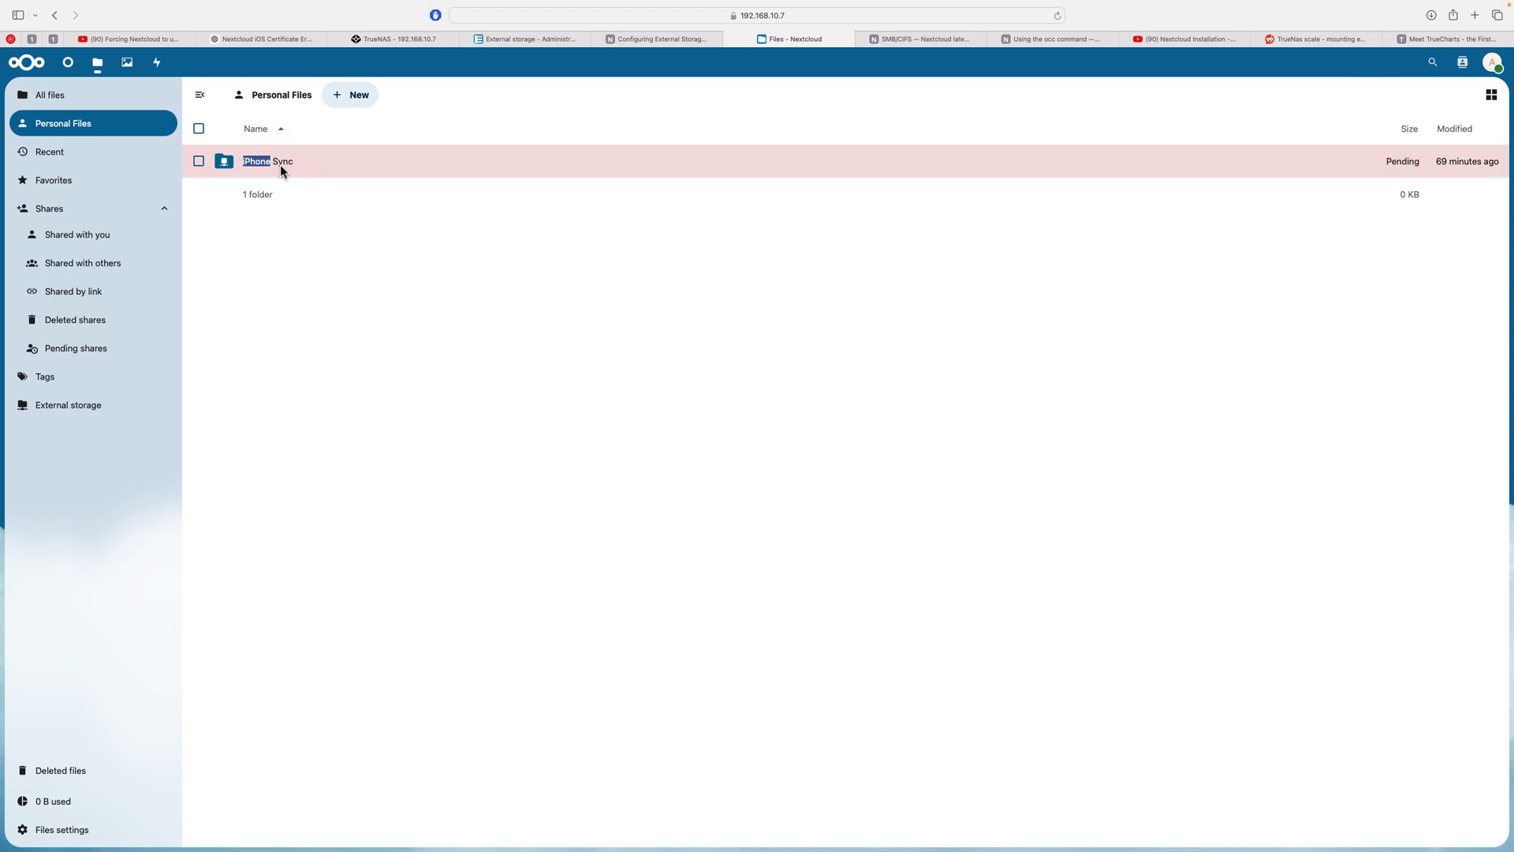
left_click(311, 216)
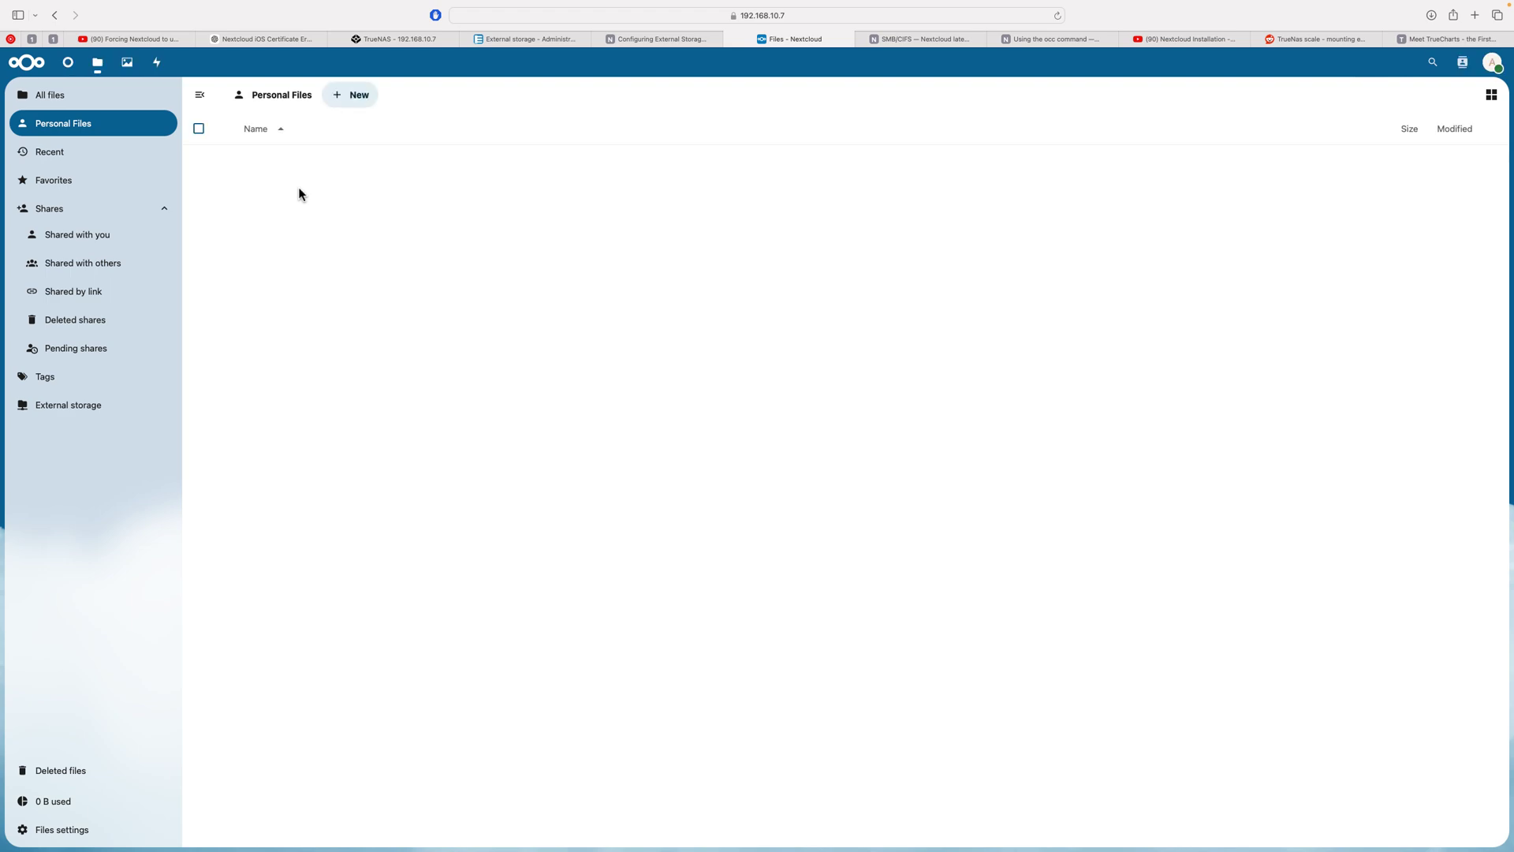
left_click(228, 165)
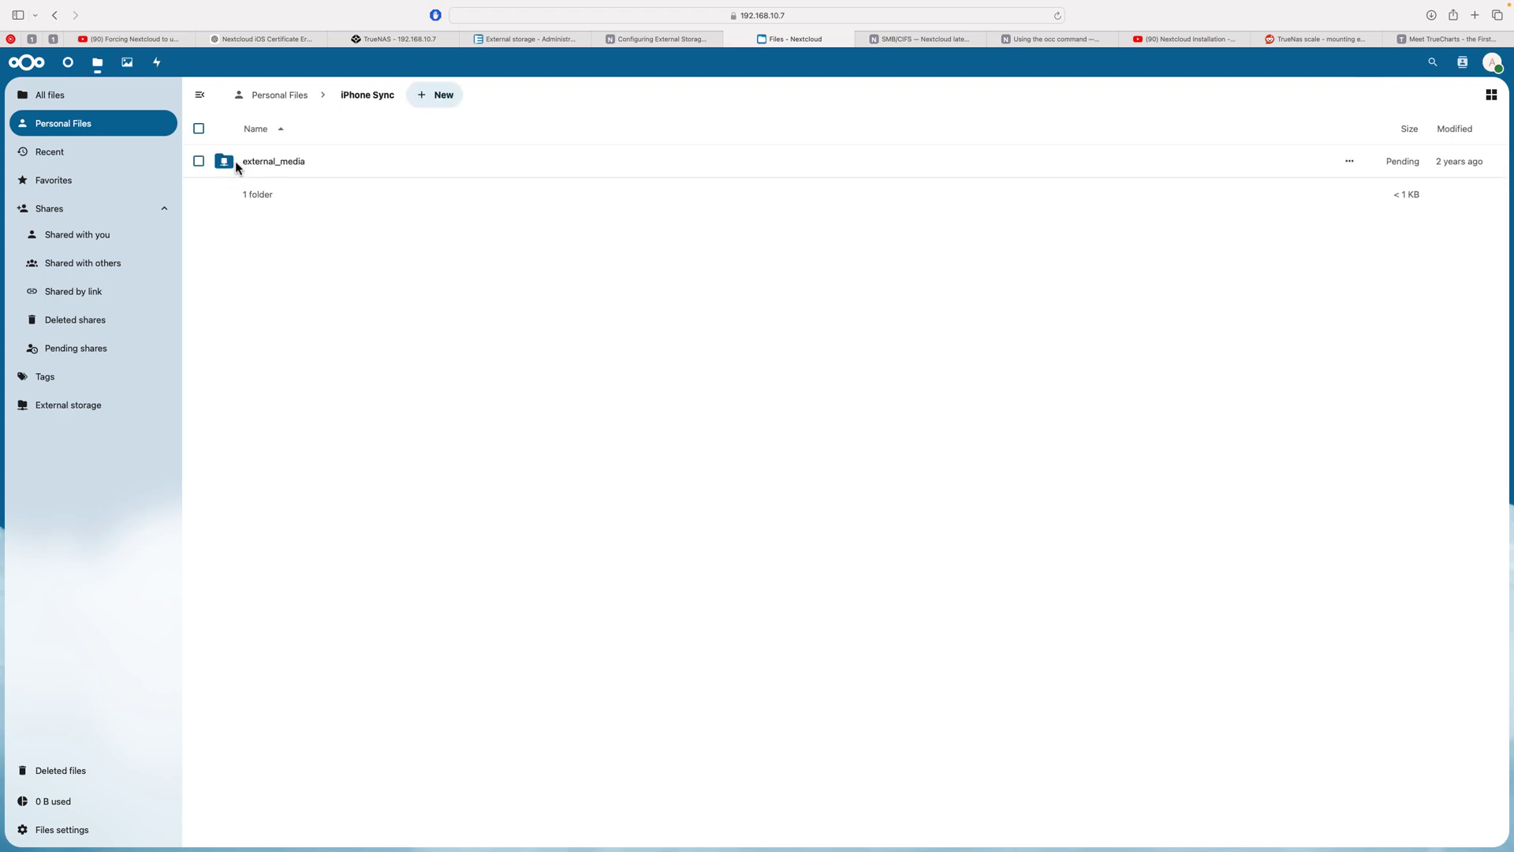
left_click(228, 167)
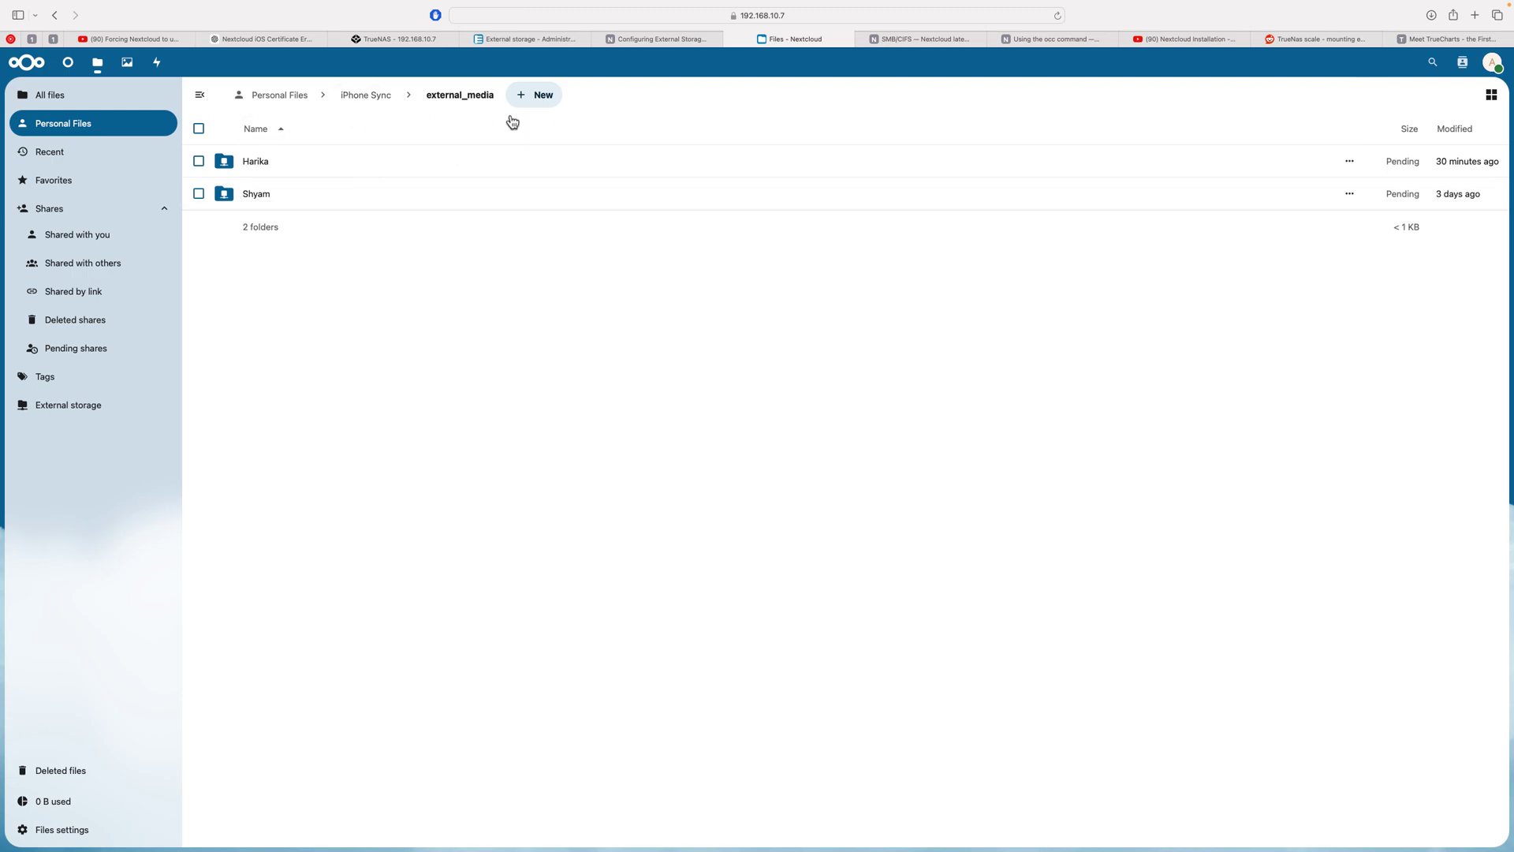
left_click(260, 197)
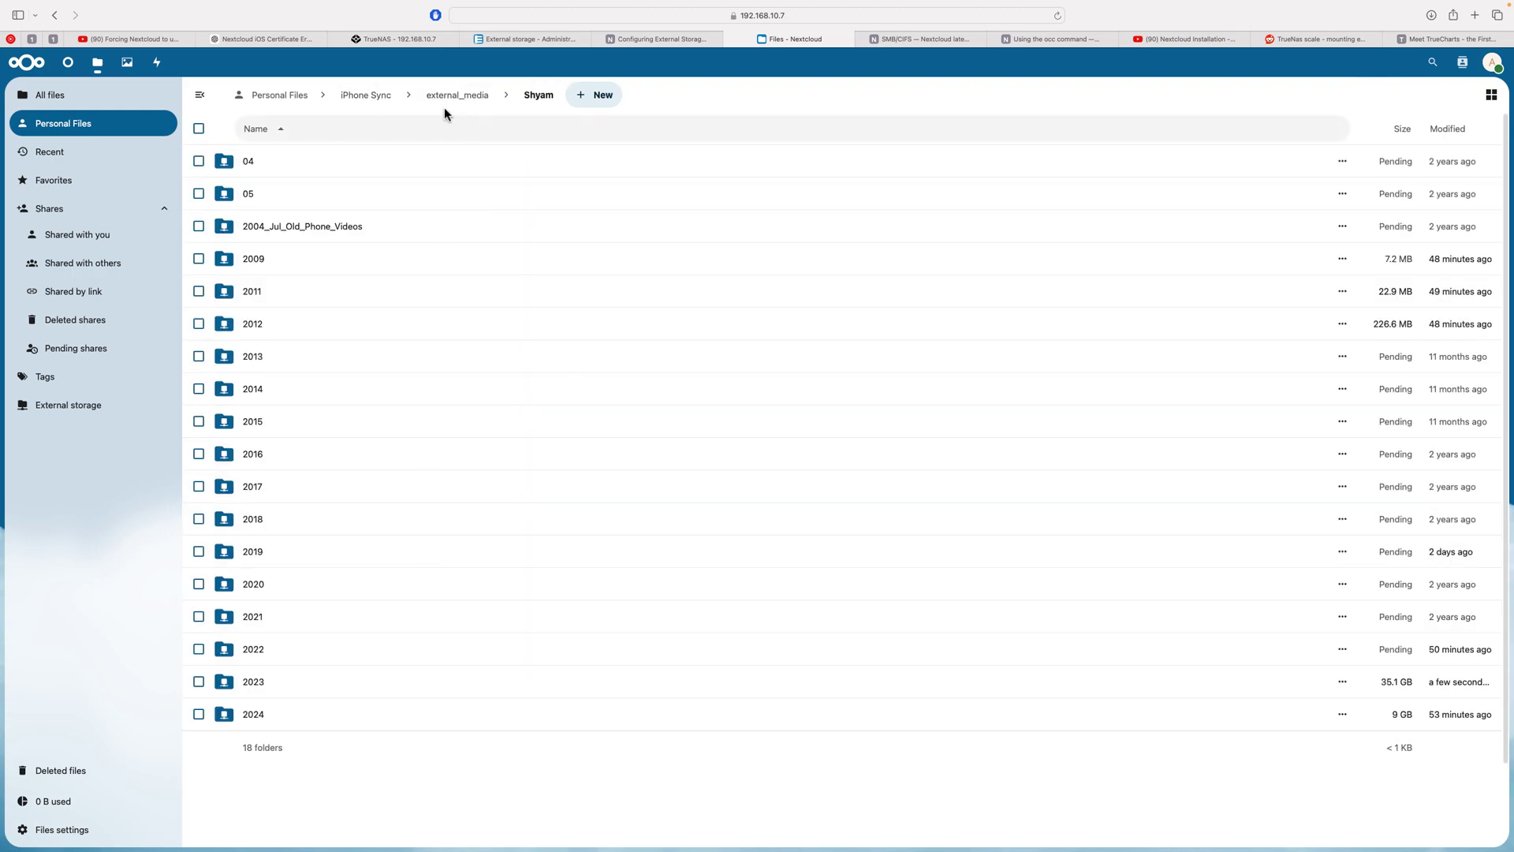
left_click(377, 100)
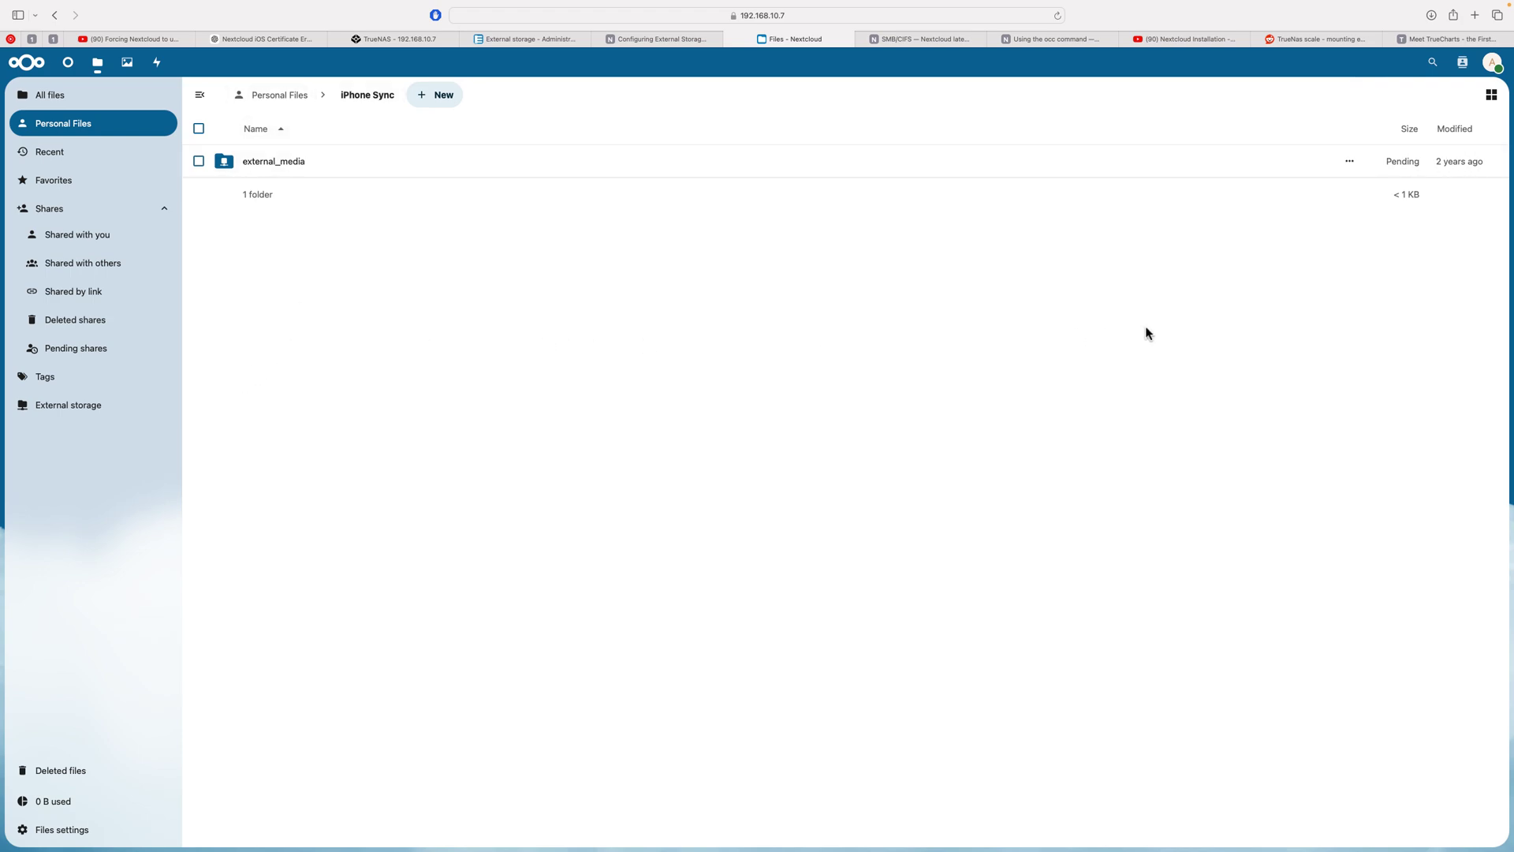
mouse_move(1042, 7)
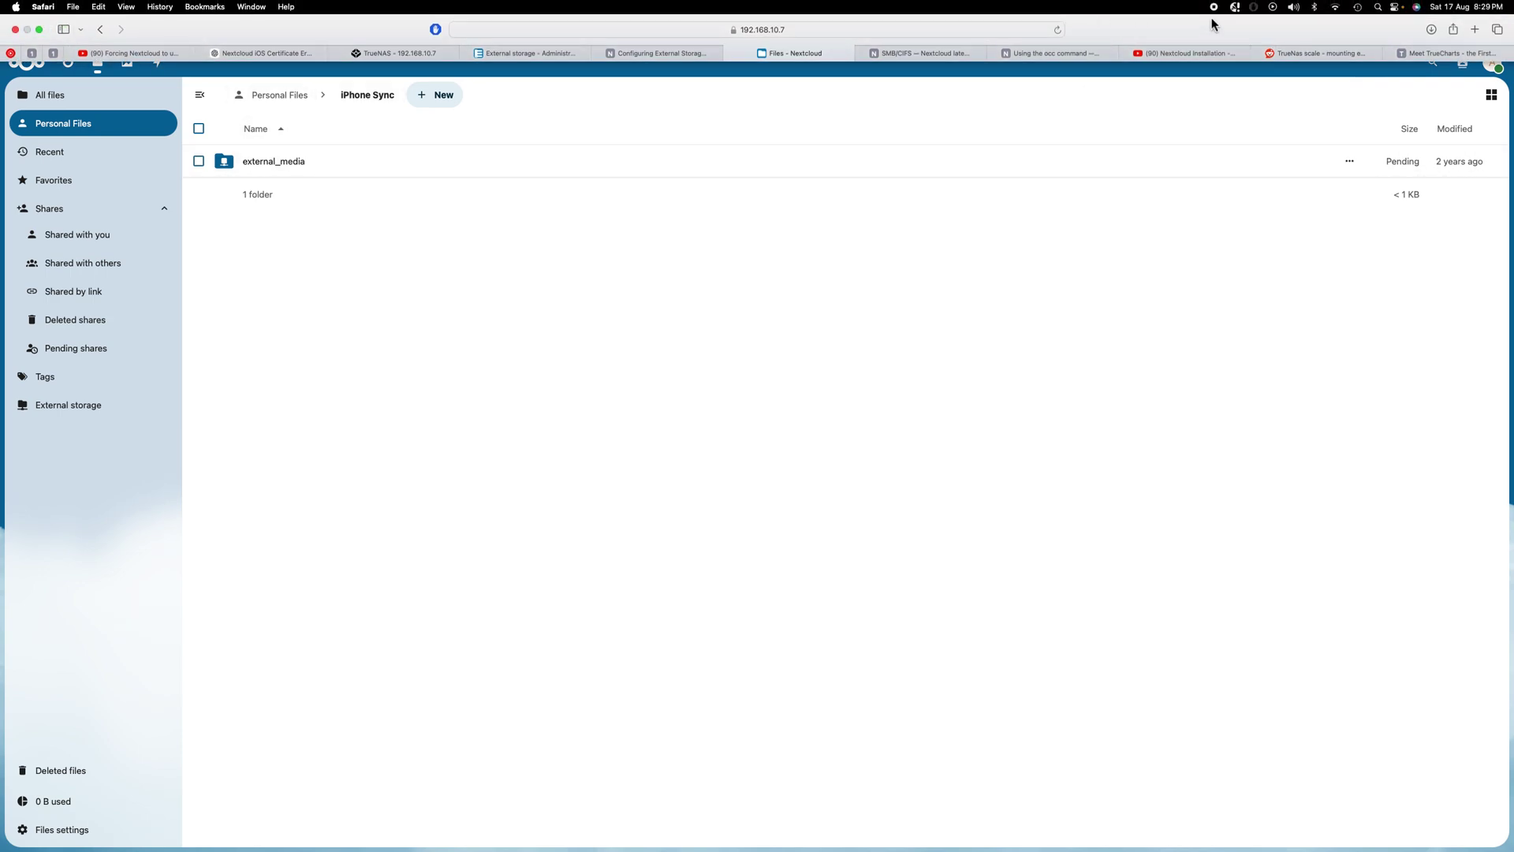